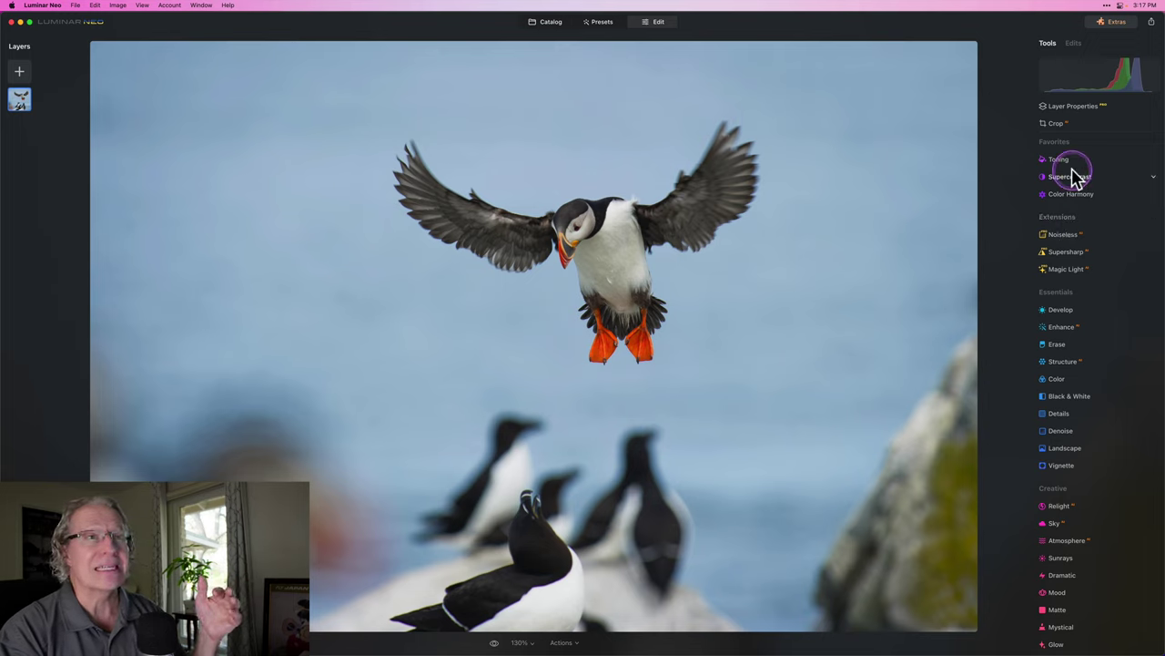
Step: Start an AI Background Removal mask on the puffin photo from the layer's Masking options
click(1078, 108)
click(1089, 144)
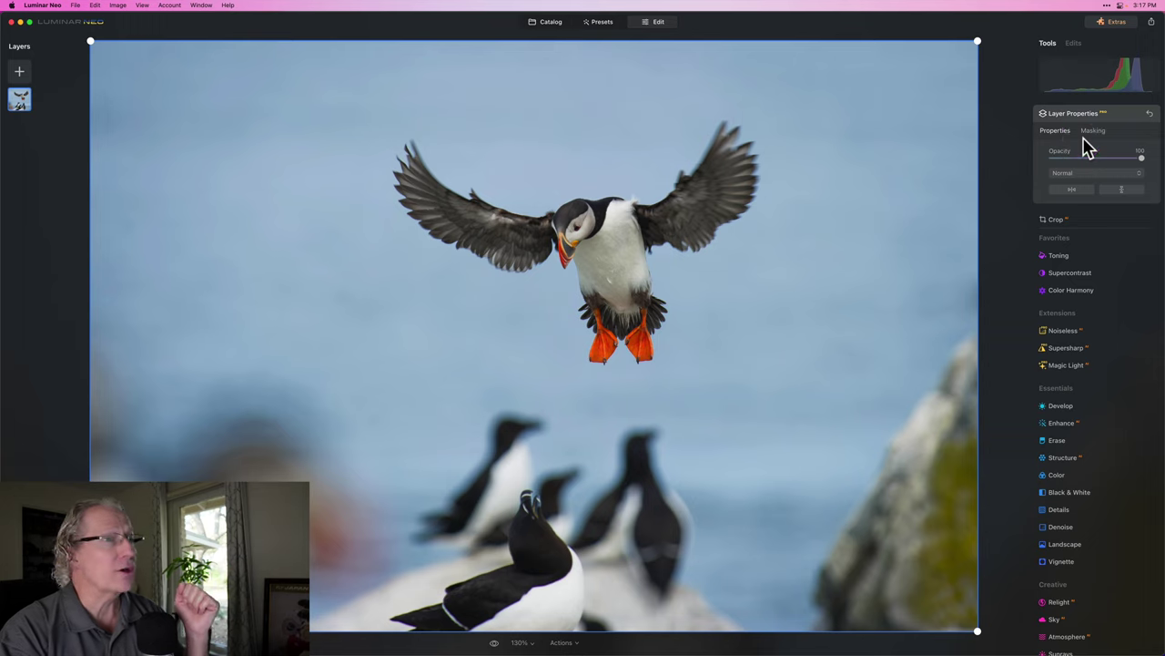
click(1092, 131)
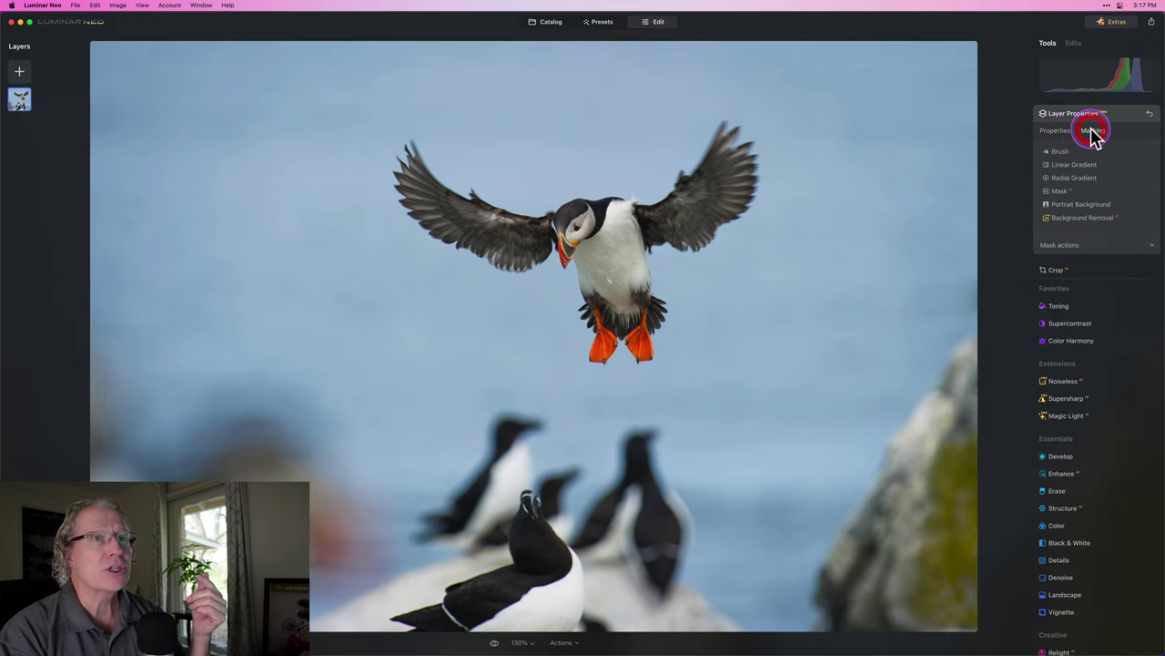
click(1083, 217)
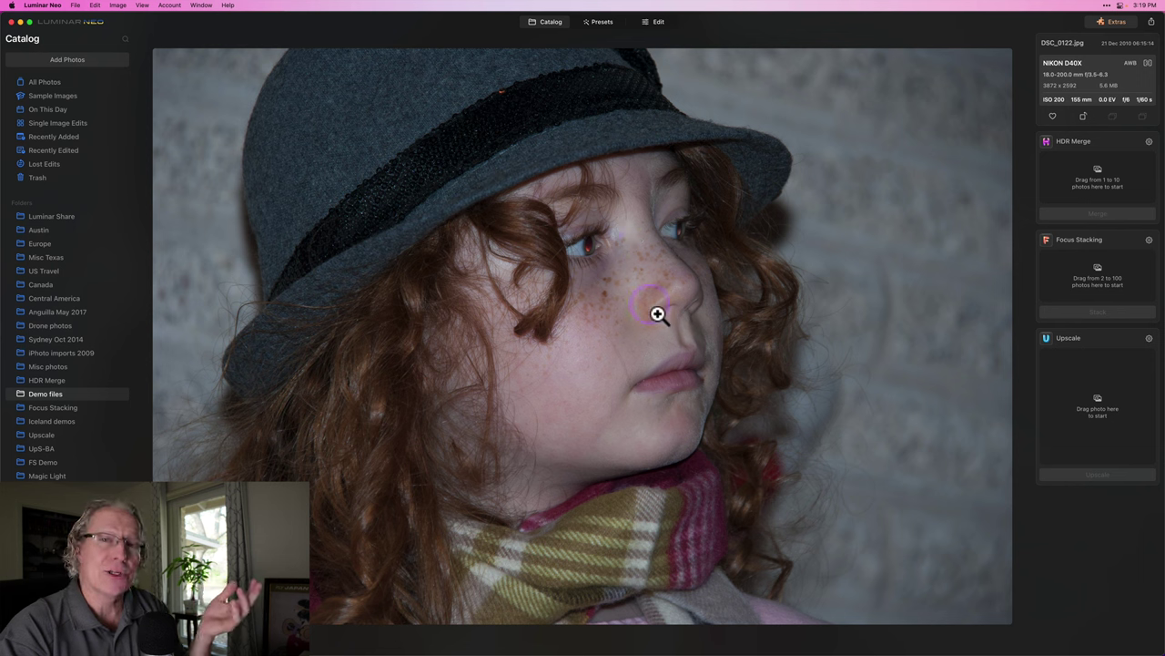
Step: Open the Upscale folder as a thumbnail grid and select the girl-in-hat portrait
click(728, 415)
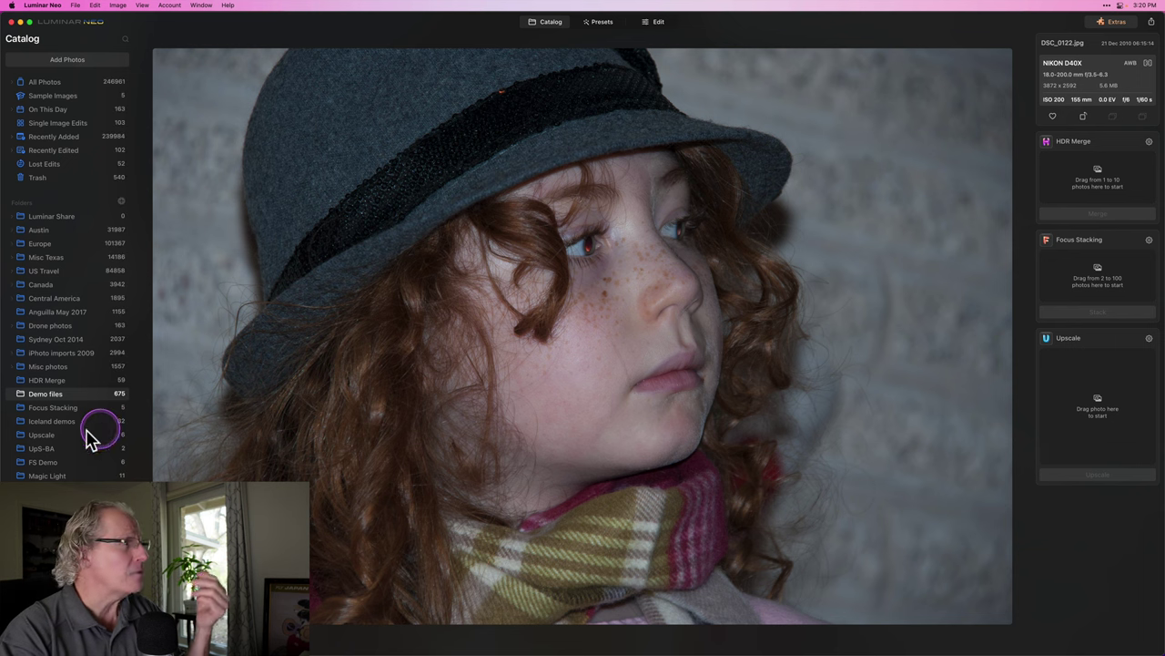
click(52, 435)
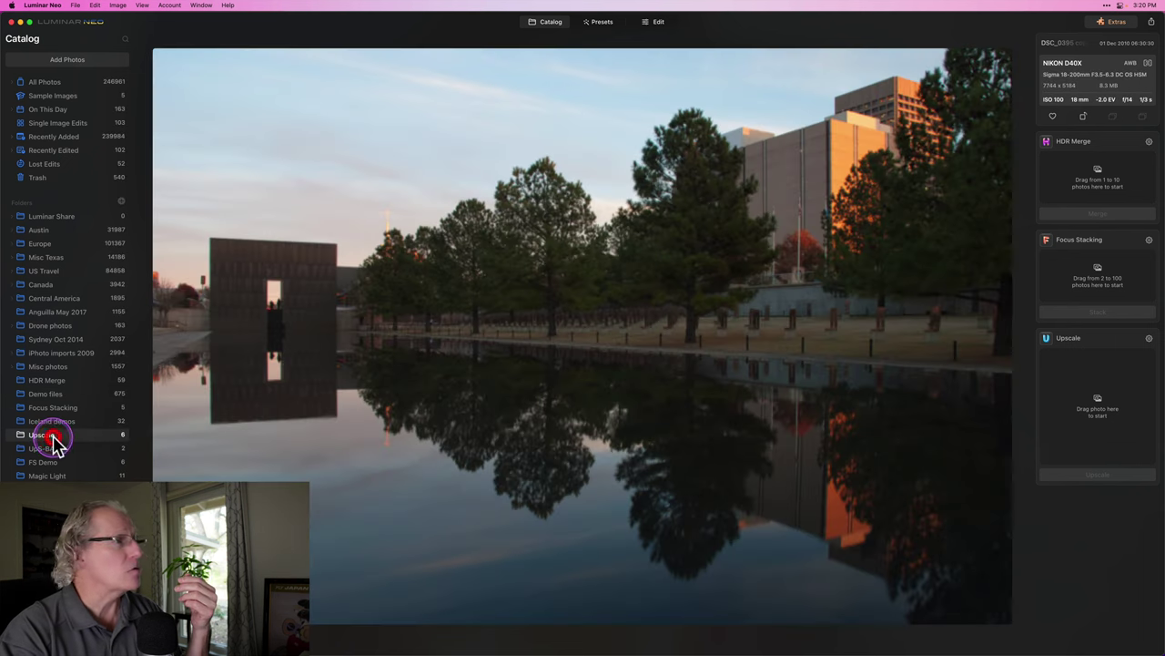
click(541, 27)
click(354, 173)
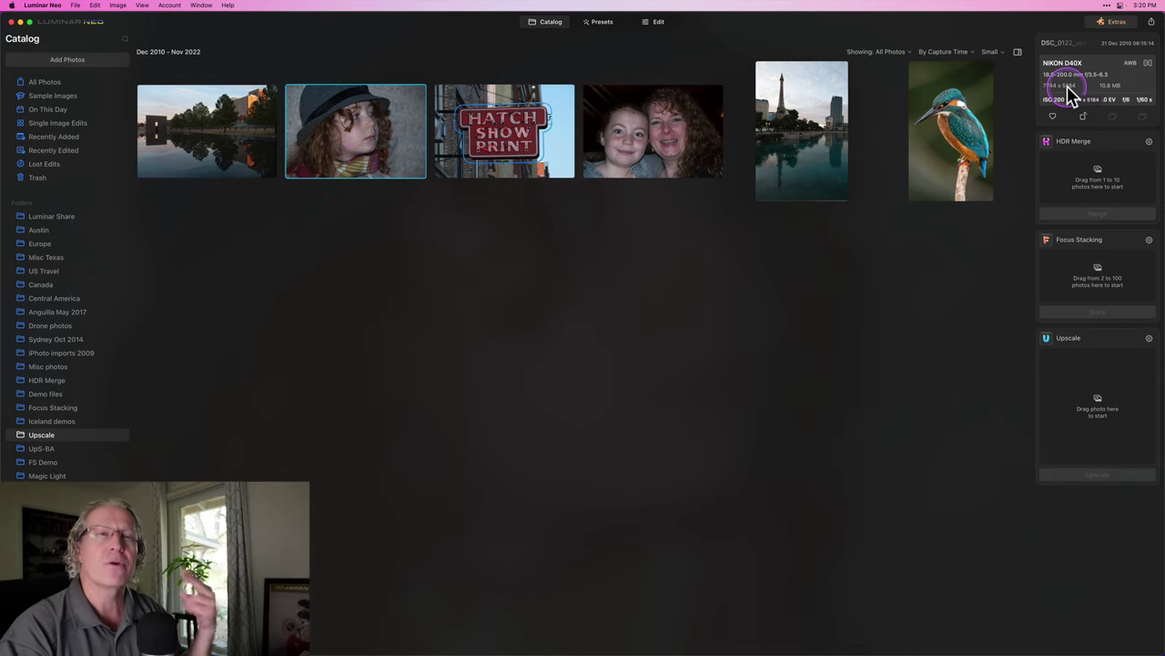
Step: Open the hat portrait for editing and inspect it at 100% zoom
click(656, 24)
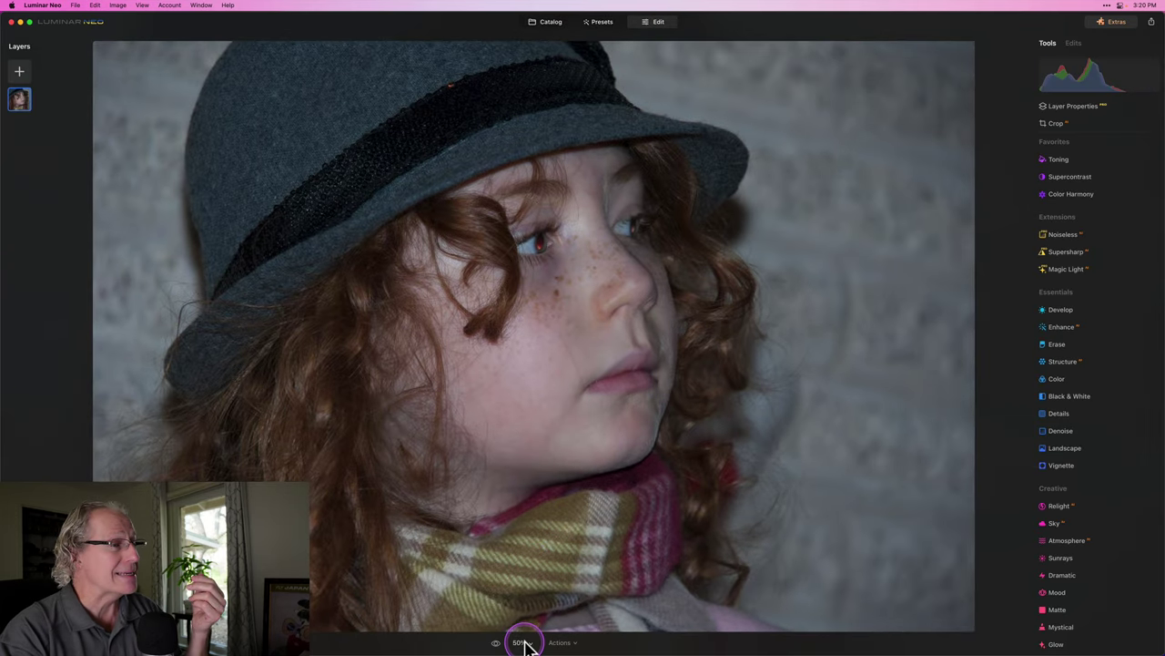
click(523, 642)
click(528, 584)
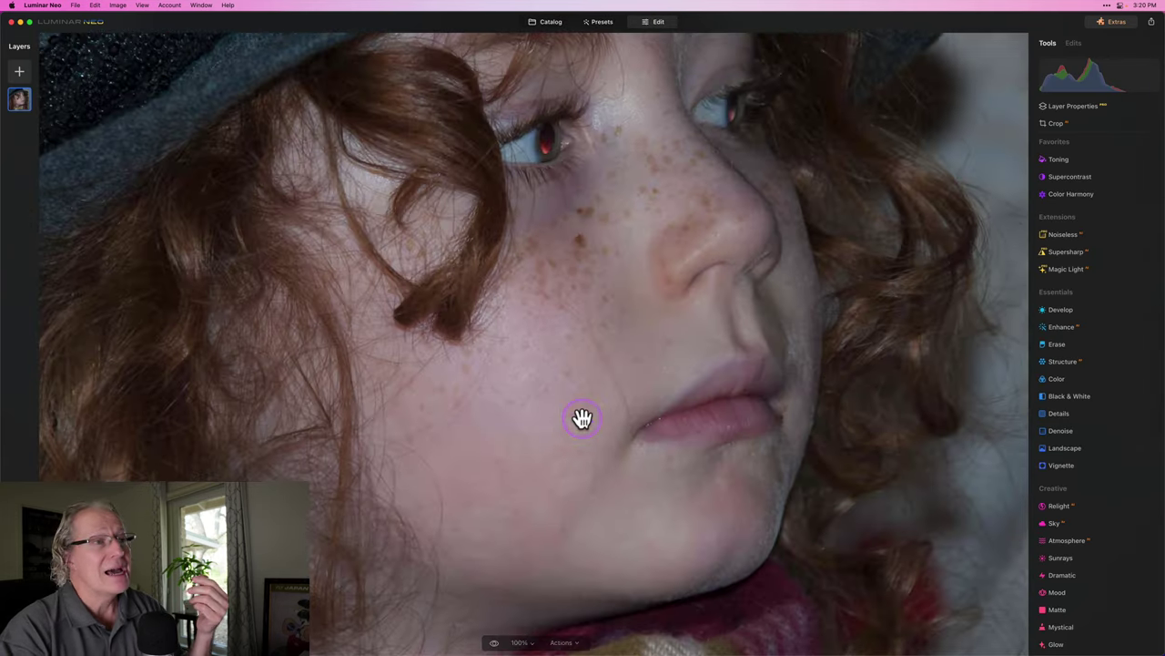
scroll(581, 418, up, 3)
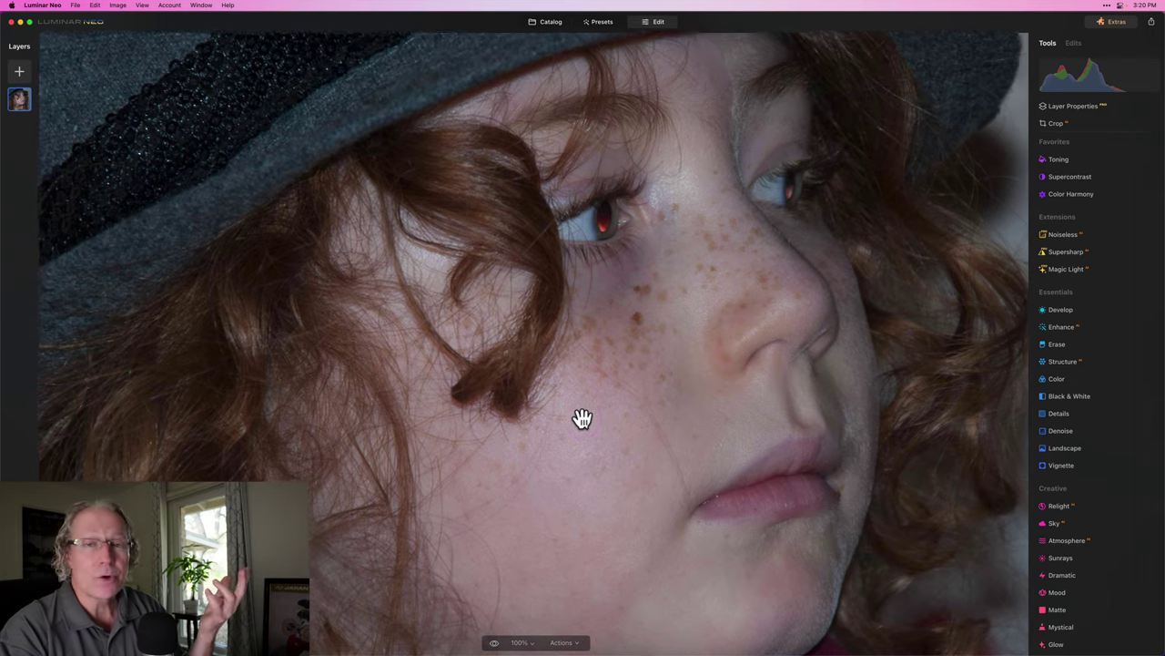
scroll(582, 418, down, 3)
scroll(581, 418, down, 1)
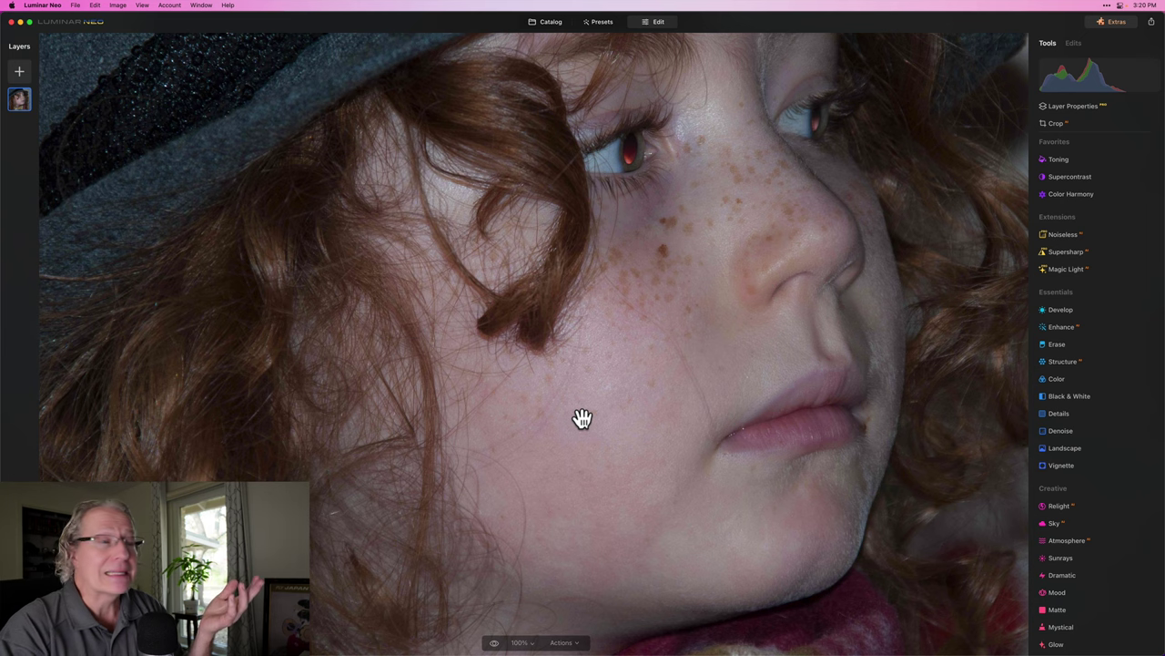
scroll(583, 417, up, 1)
scroll(583, 416, down, 3)
Step: Magnify the portrait to 200% to examine the freckles, then fit it back on screen
click(521, 643)
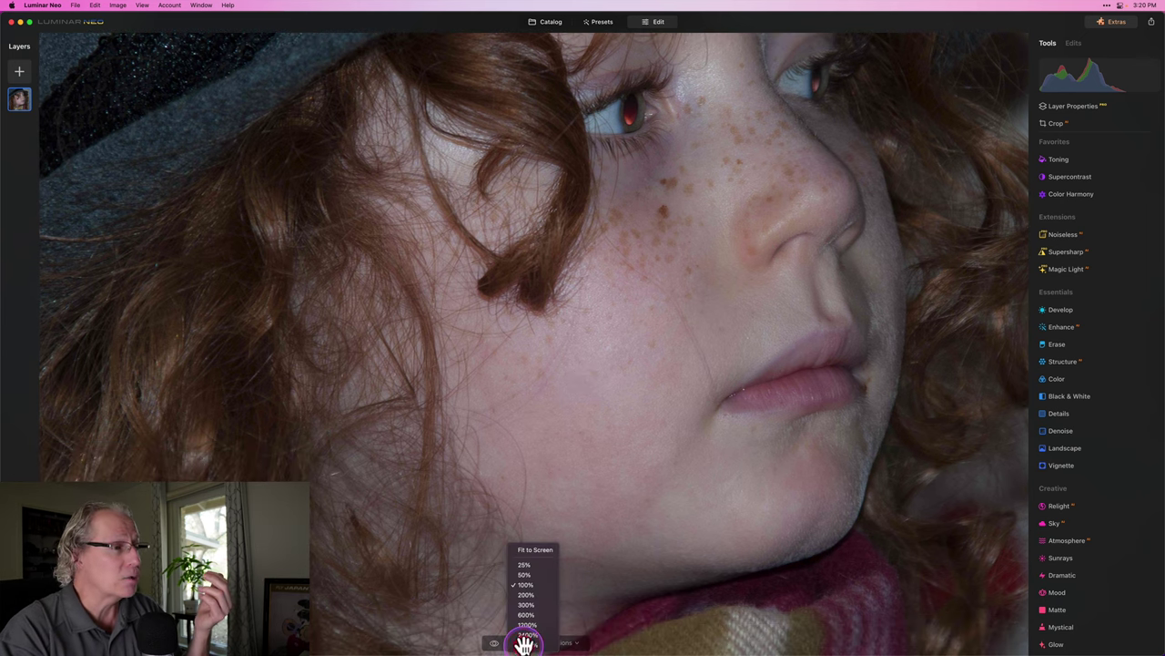
click(525, 595)
scroll(638, 368, up, 5)
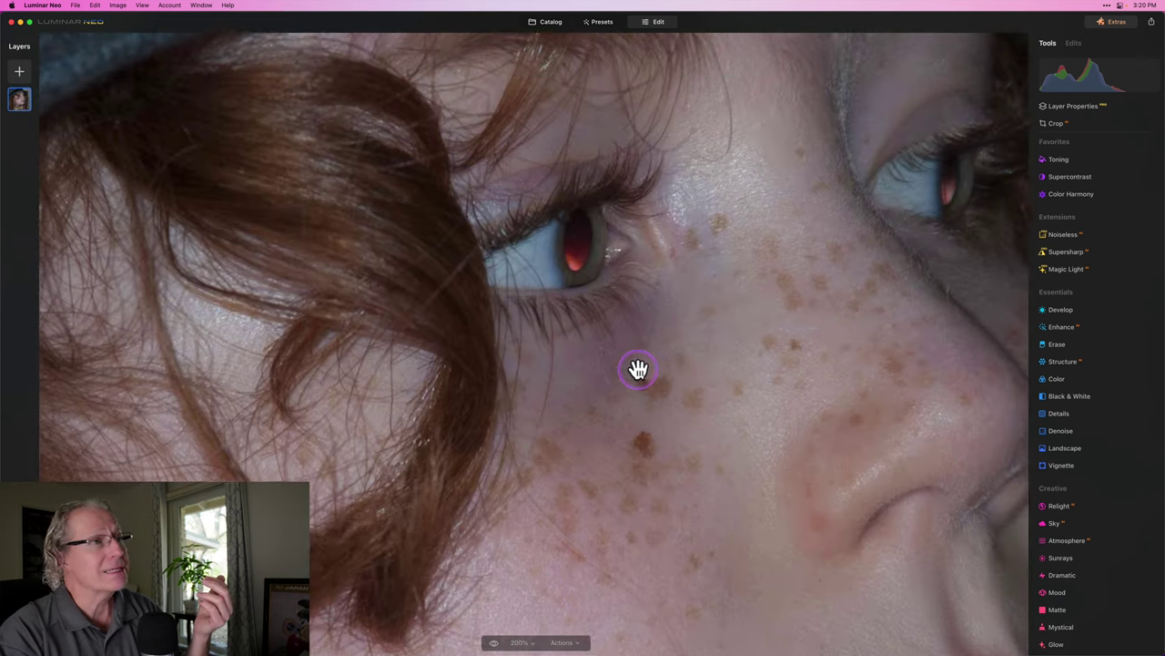
scroll(638, 368, right, 10)
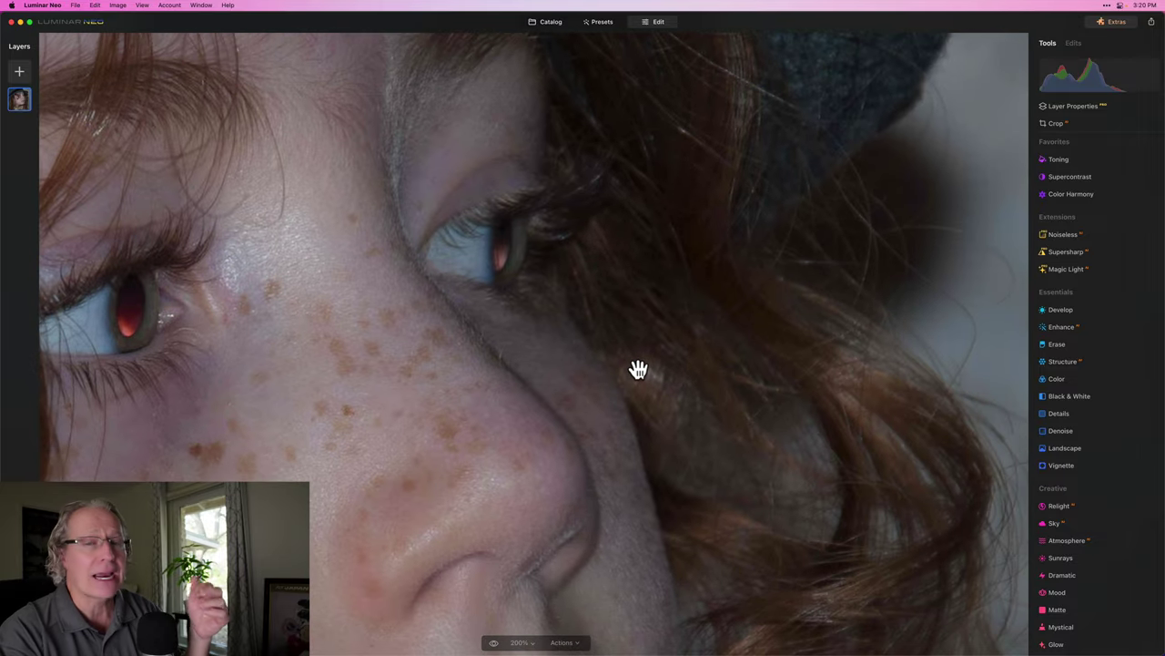
scroll(638, 367, down, 5)
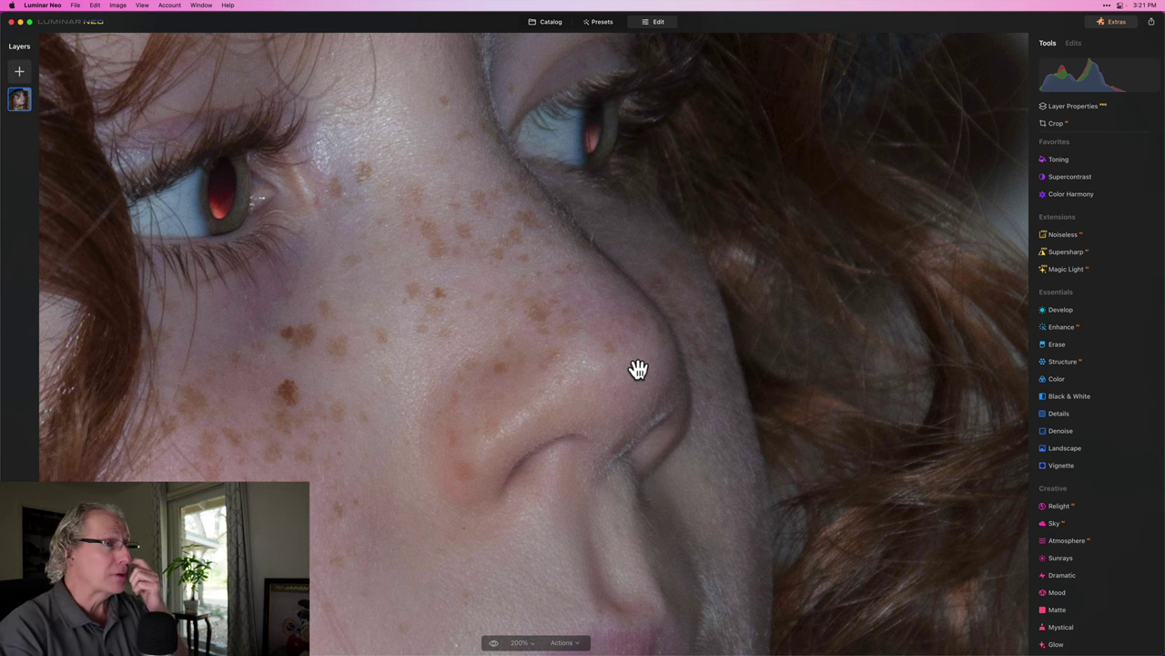
key(super+0)
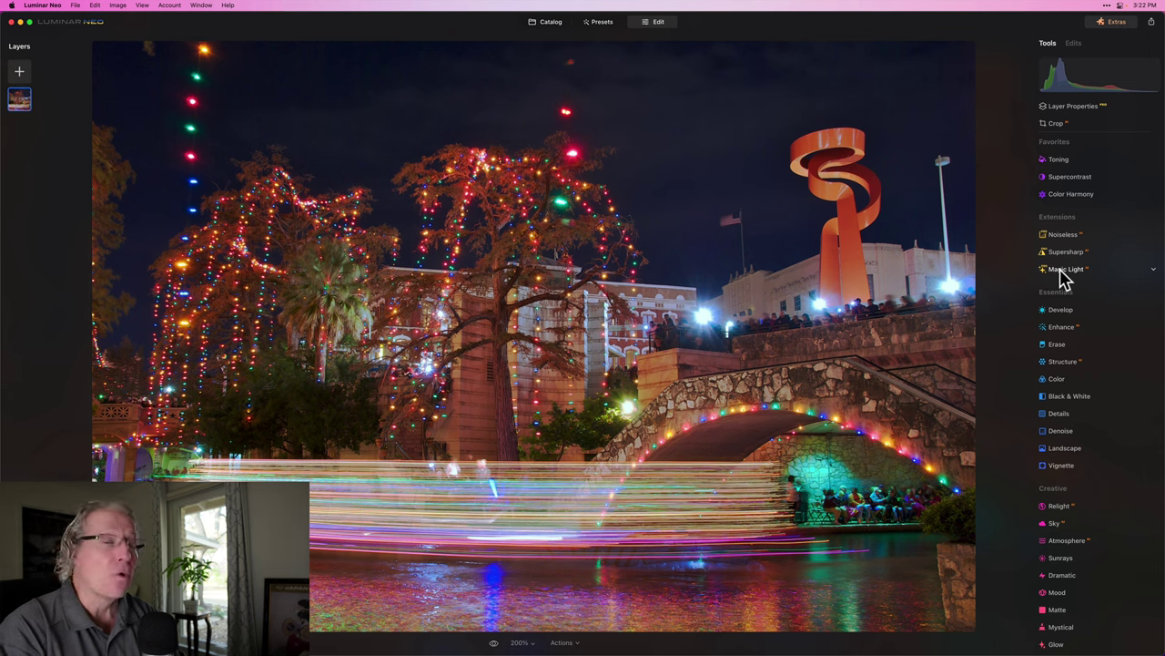
Step: Expand Magic Light and raise its Intensity to 41 on the night riverwalk photo
click(1060, 271)
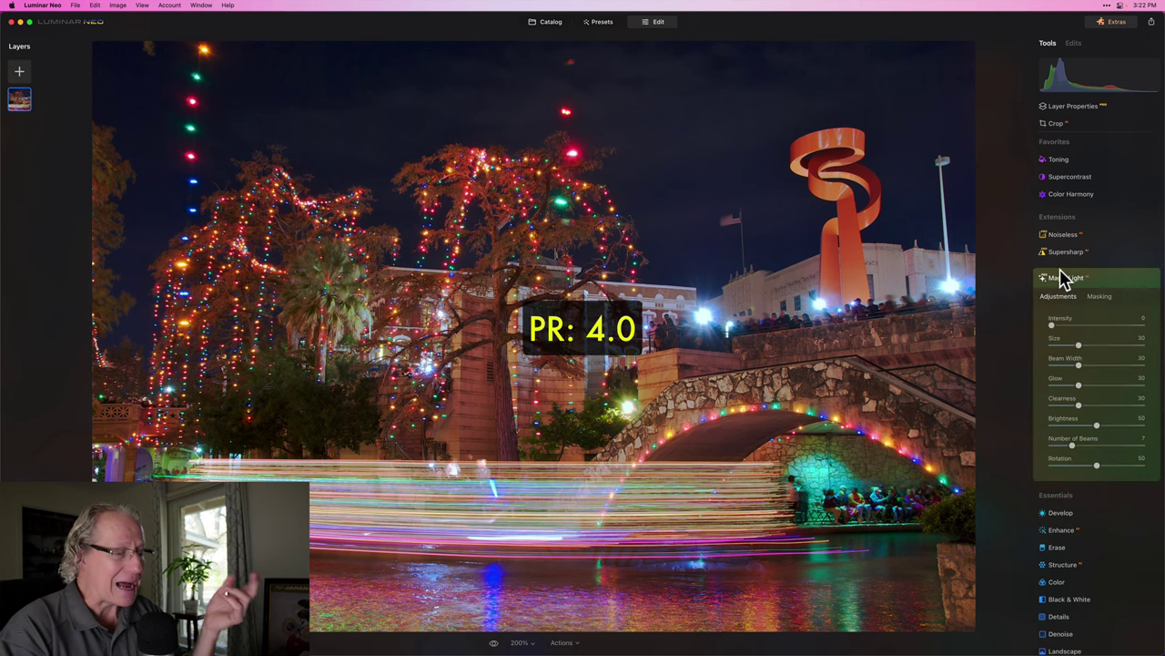
click(1053, 325)
click(1071, 235)
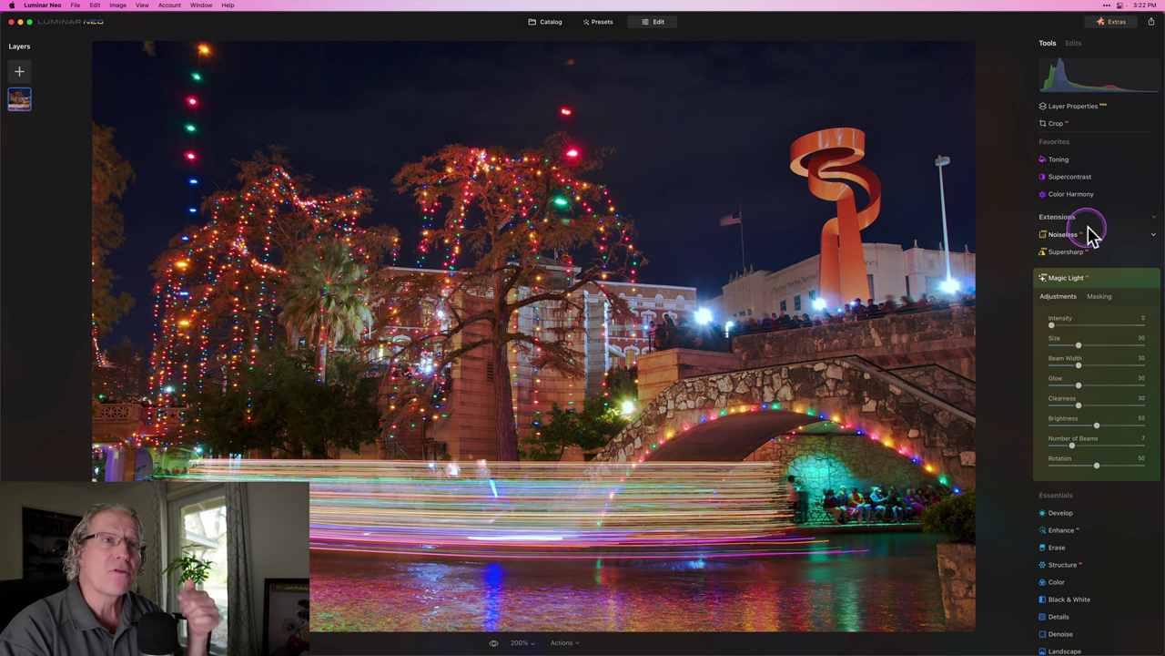
click(1056, 316)
drag(1059, 313, 1142, 324)
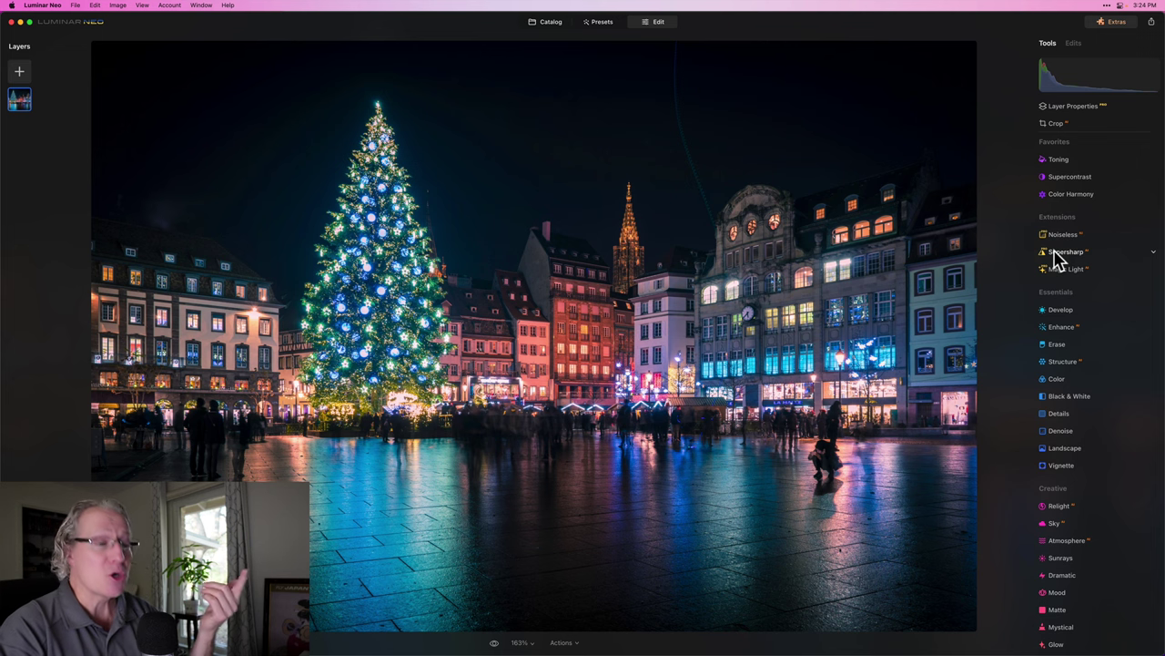
Step: Sharpen the Christmas-tree photo with Supersharp, trying Low before settling on Middle strength
click(1056, 253)
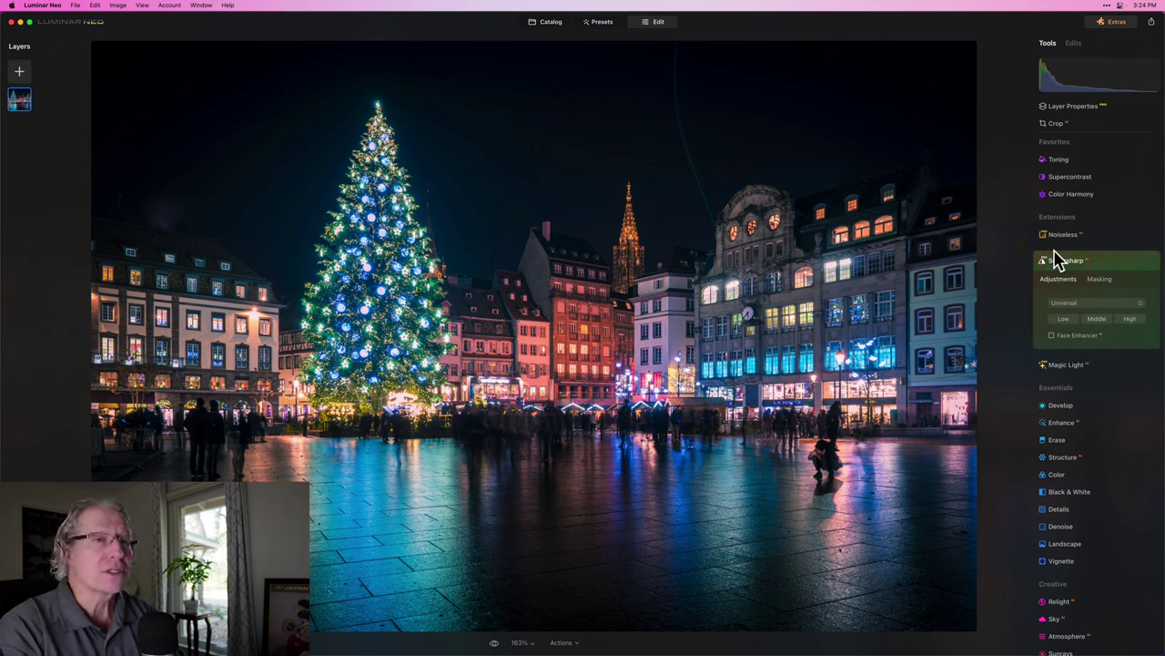
click(1054, 259)
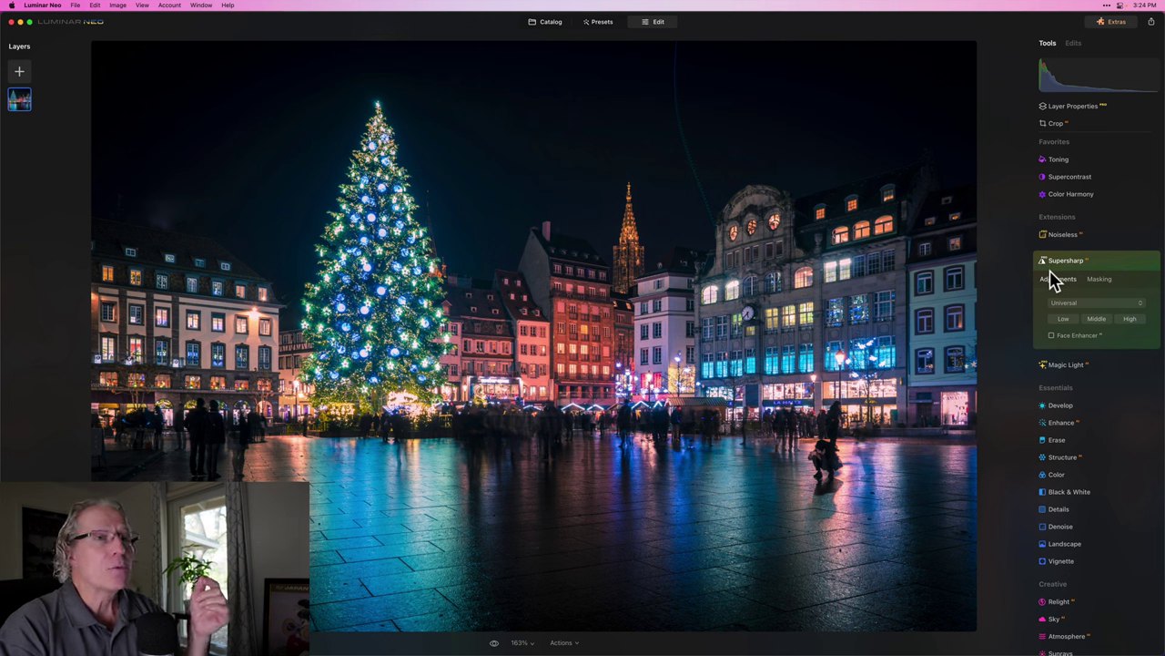
click(1065, 319)
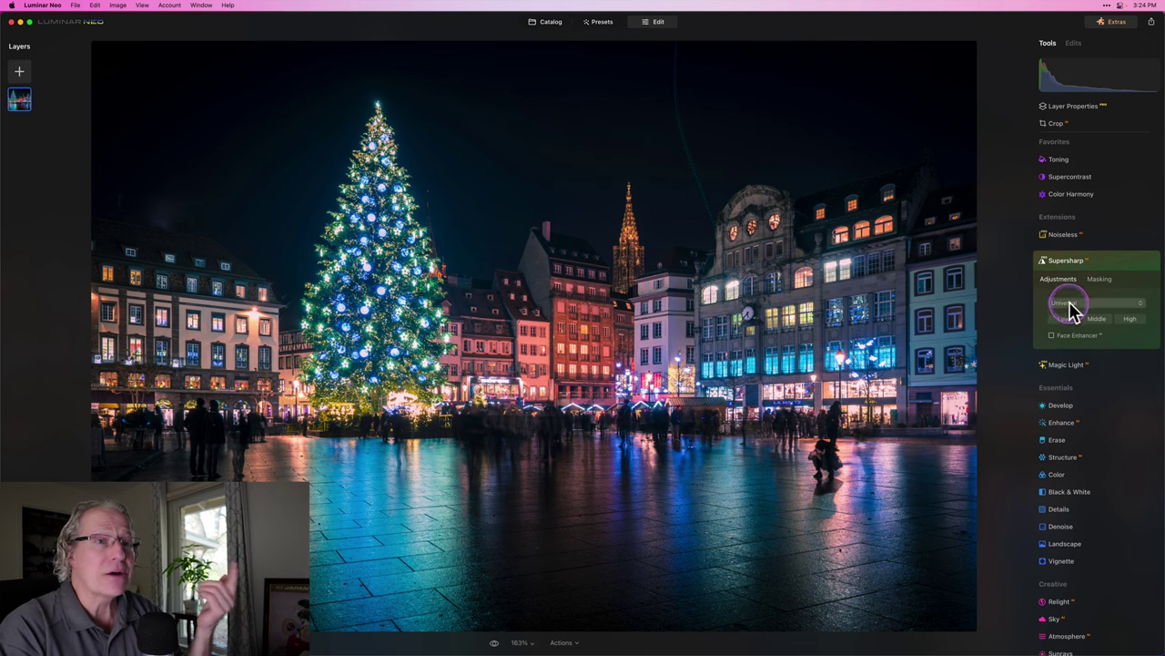
click(1097, 320)
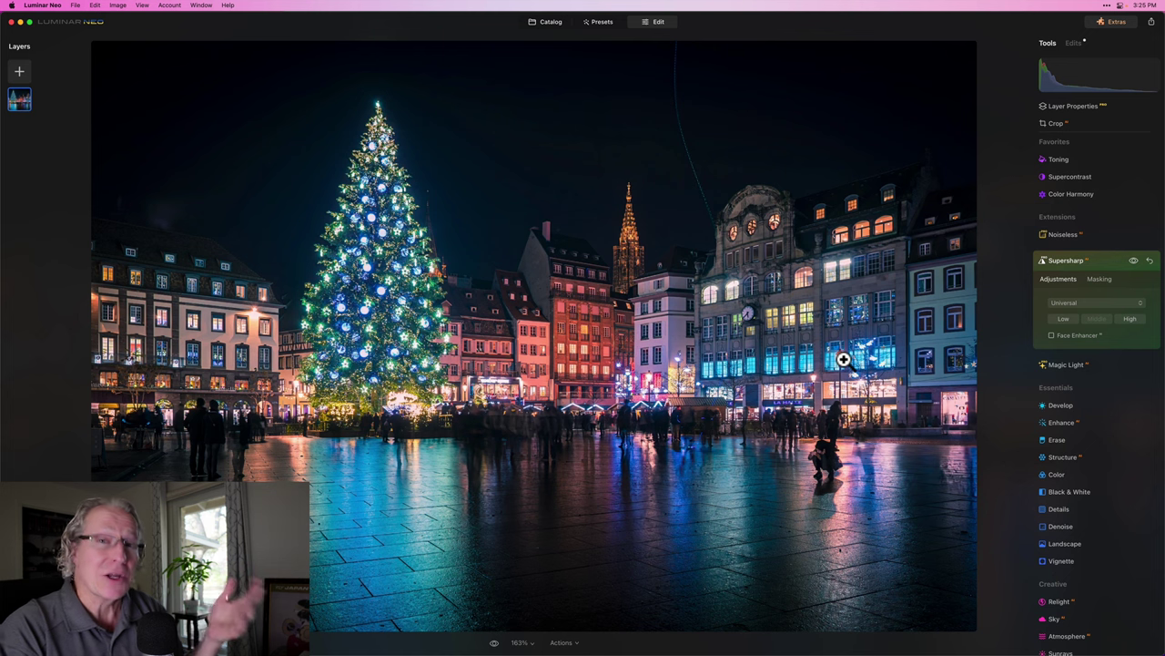
Step: Zoom to 600% and toggle Supersharp on and off to compare the spire and clock building
click(521, 642)
click(526, 615)
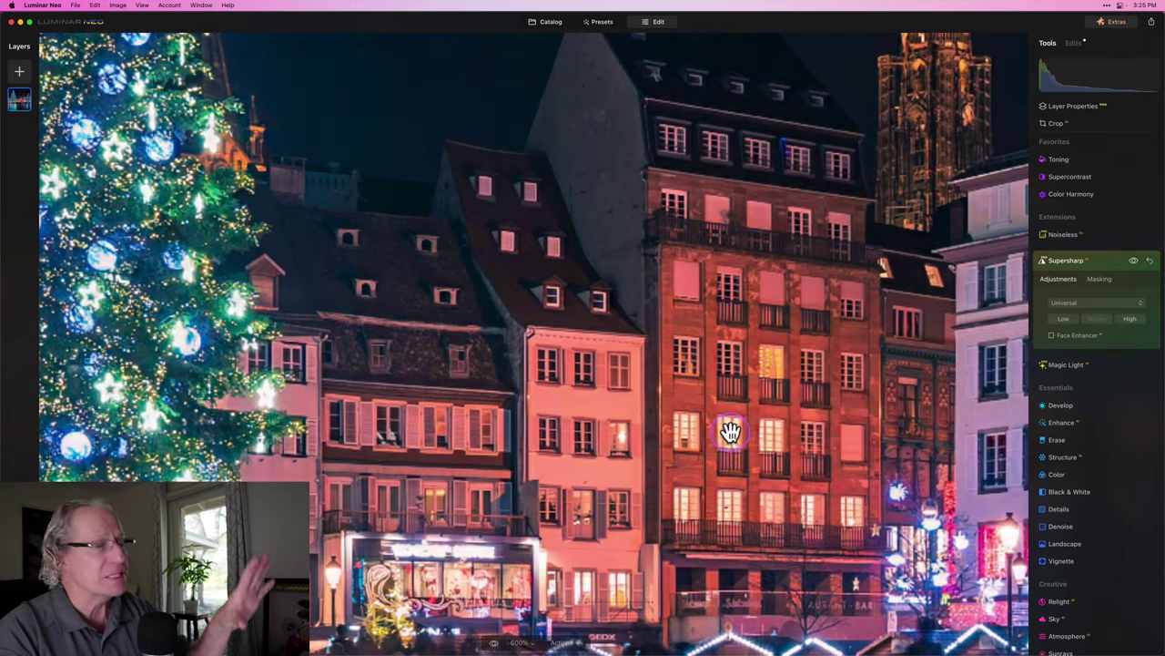
click(1134, 263)
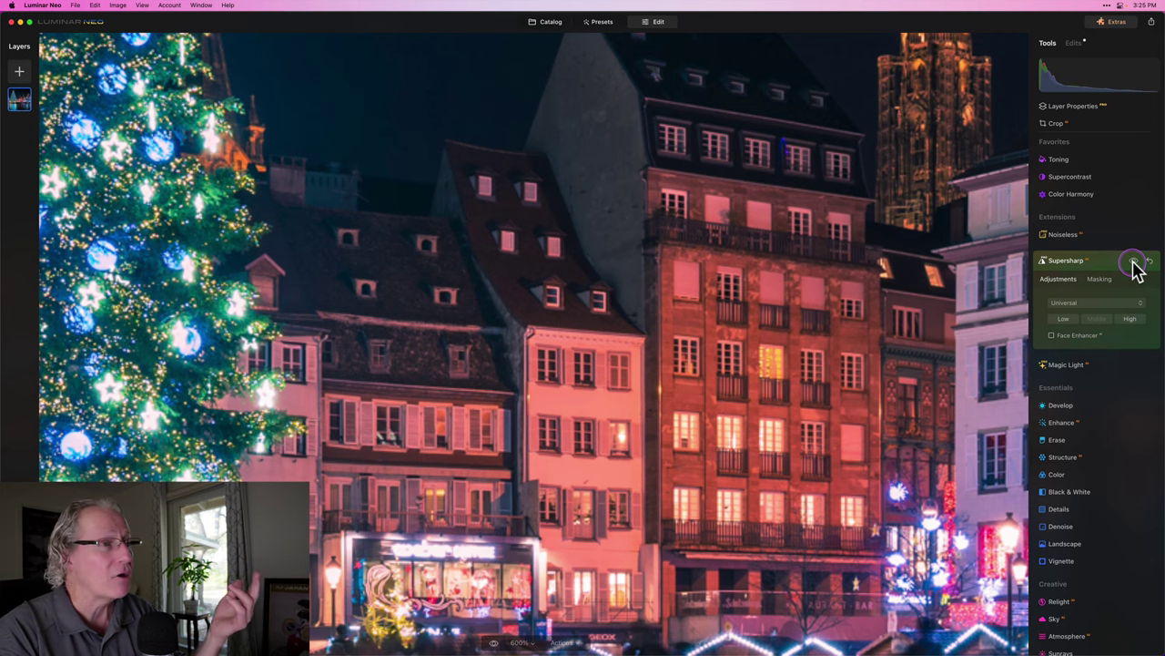
click(1133, 262)
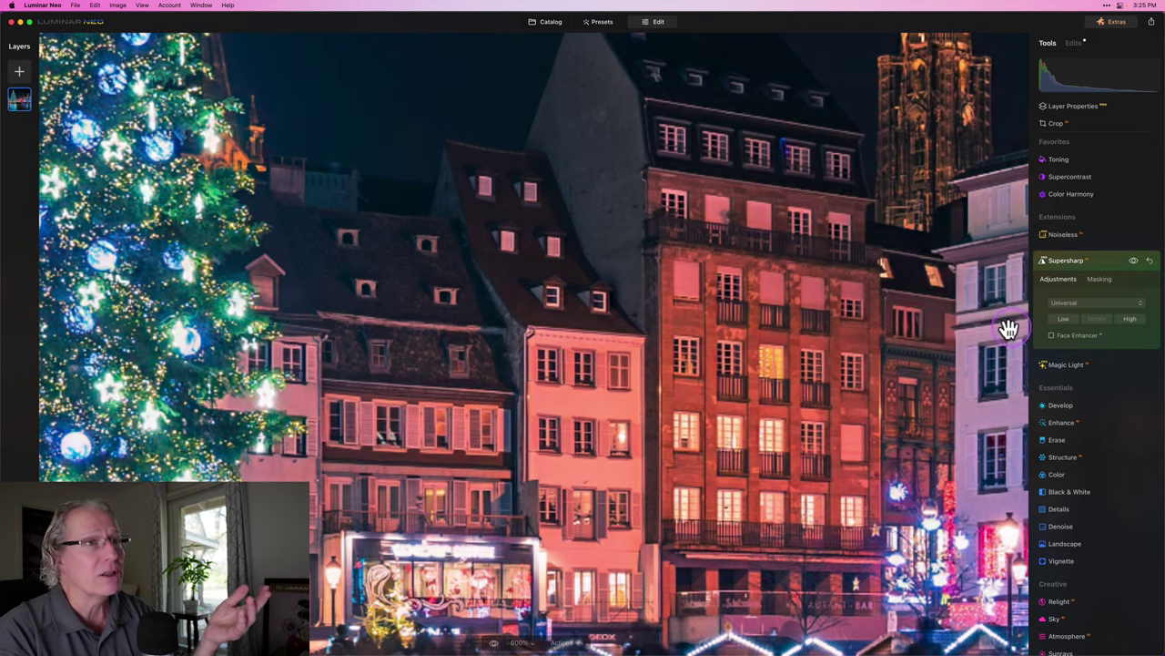
drag(1007, 330, 882, 392)
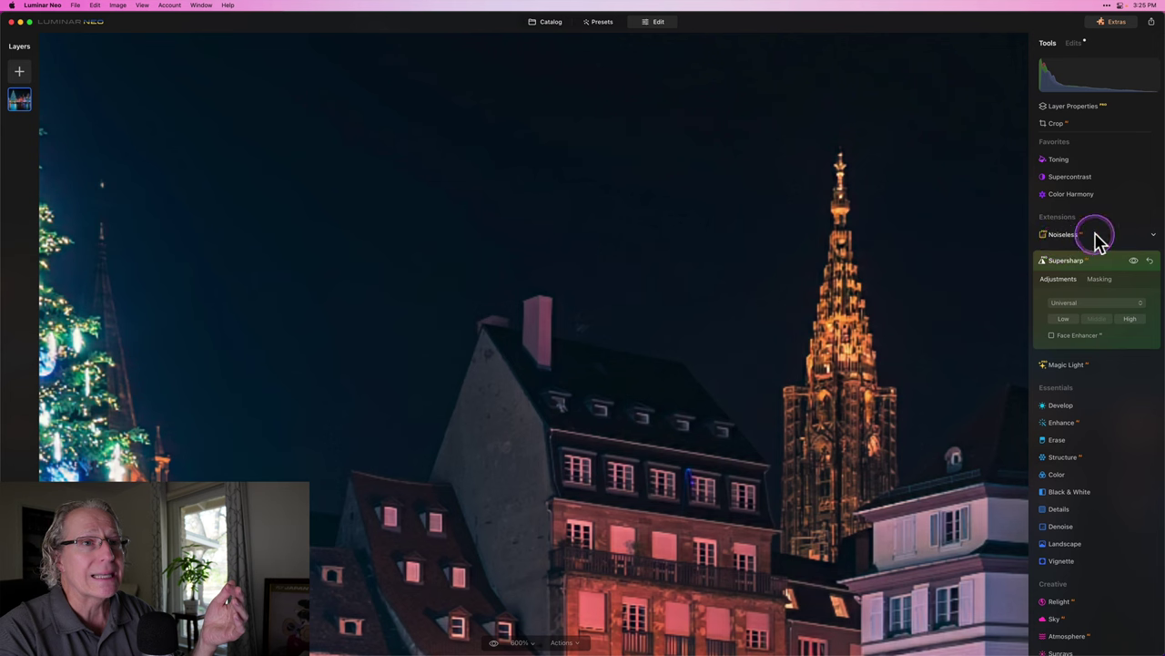
click(1134, 262)
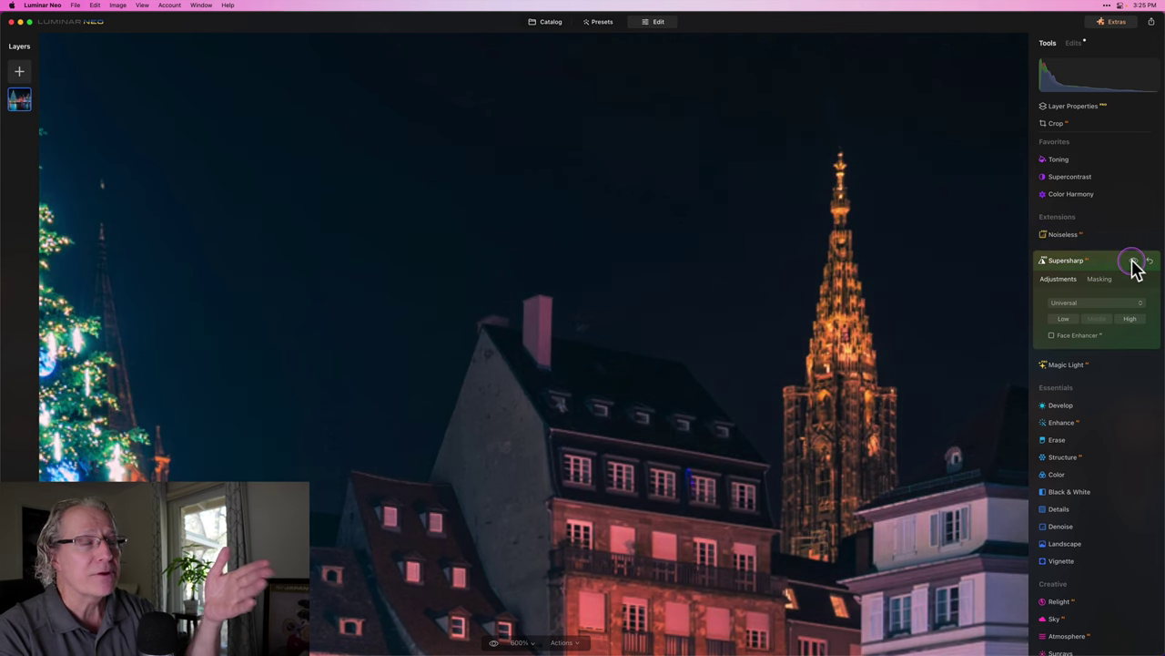
scroll(905, 420, right, 10)
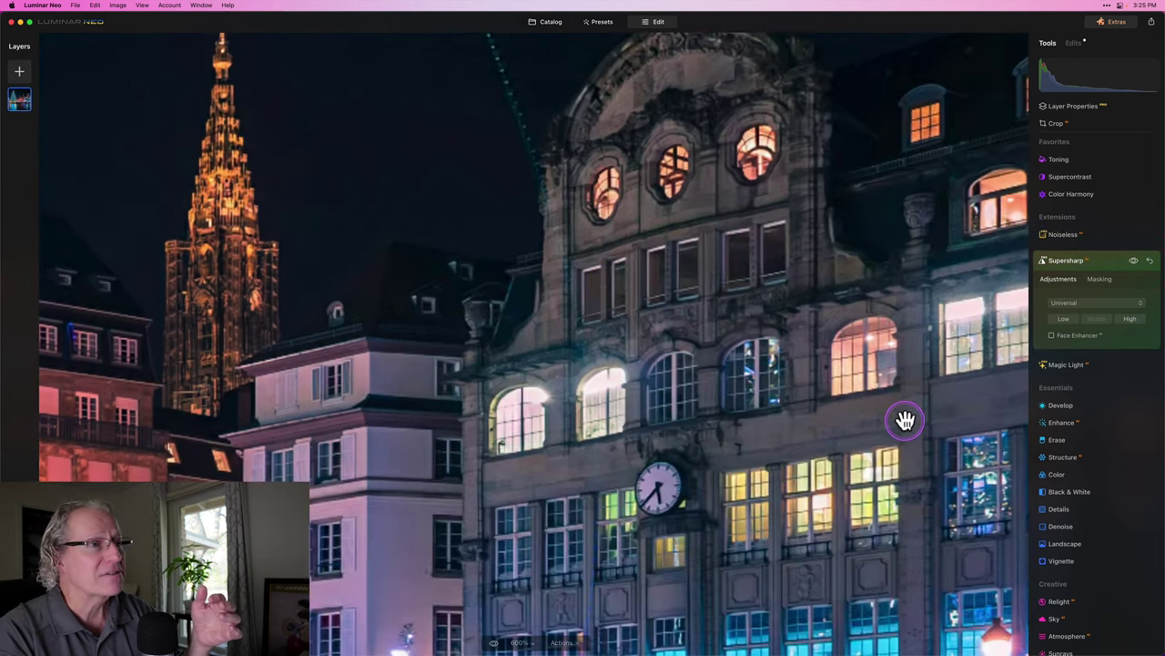
click(1134, 262)
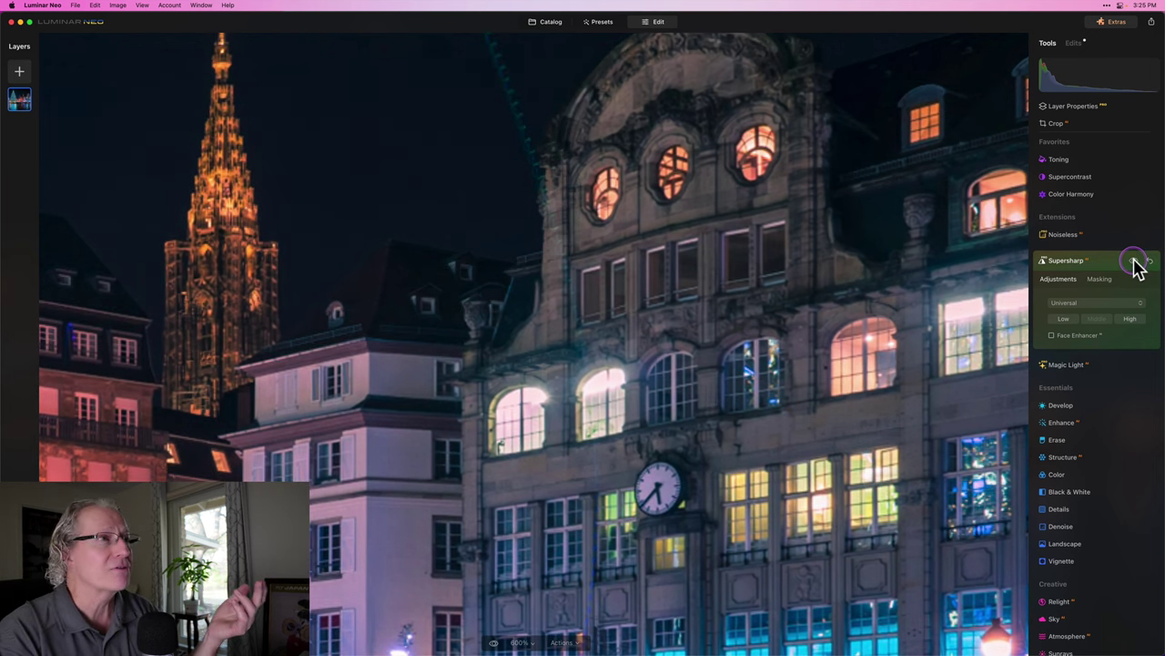
scroll(852, 271, up, 10)
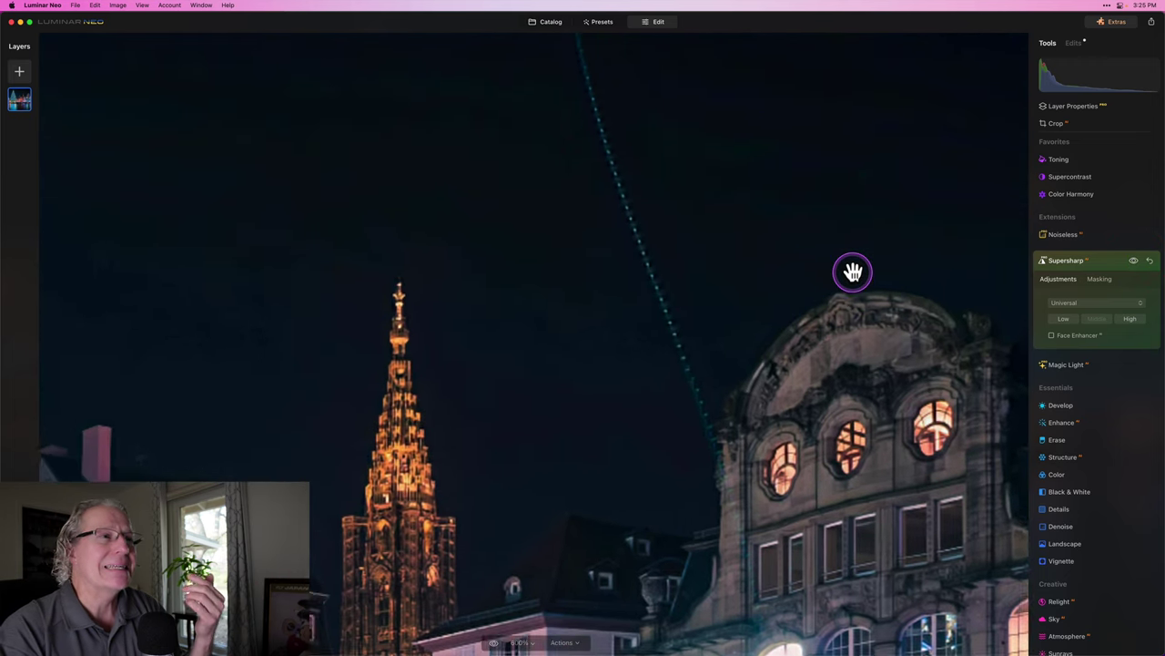
scroll(852, 271, up, 3)
click(1133, 261)
click(1135, 261)
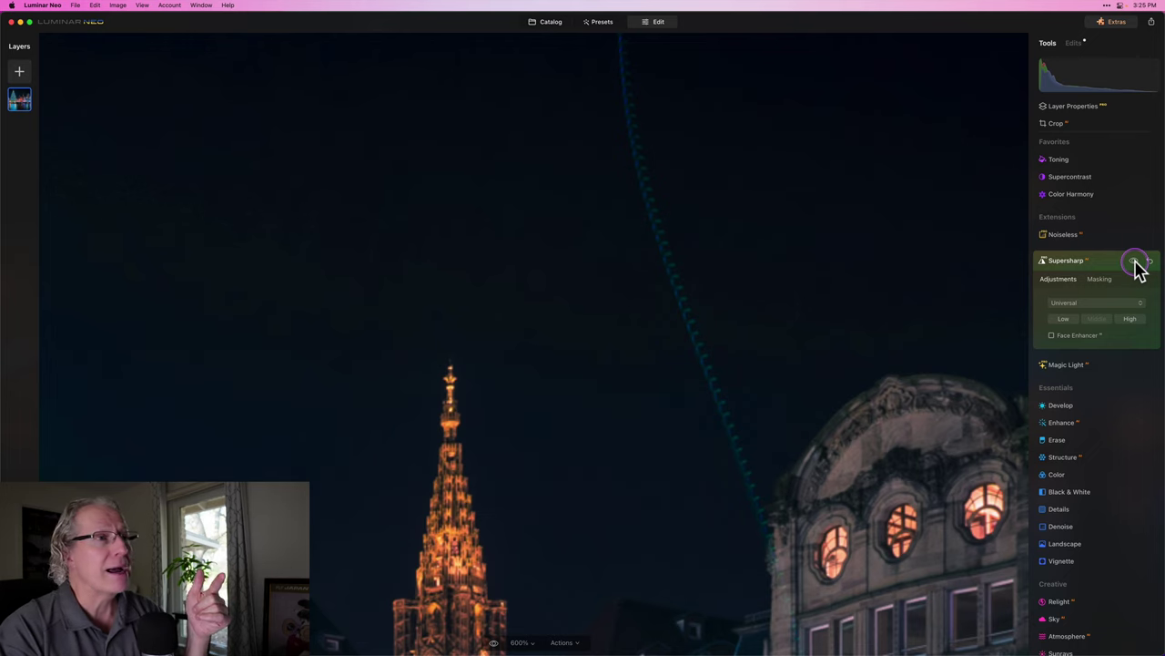
click(1135, 261)
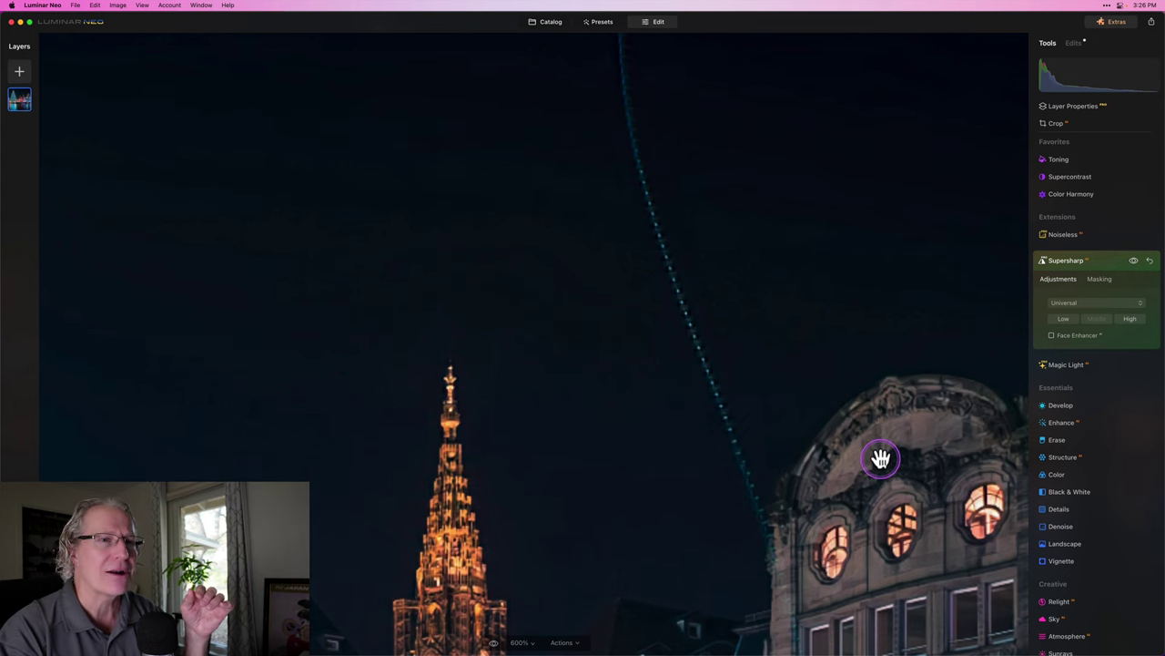
scroll(880, 461, down, 5)
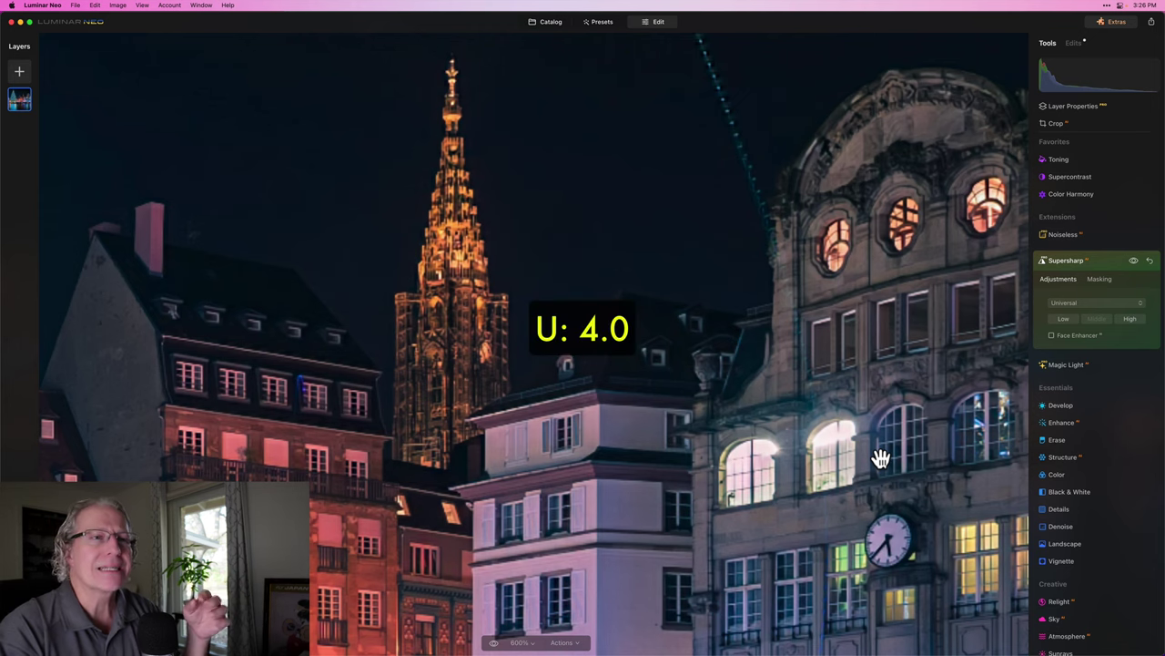
click(682, 513)
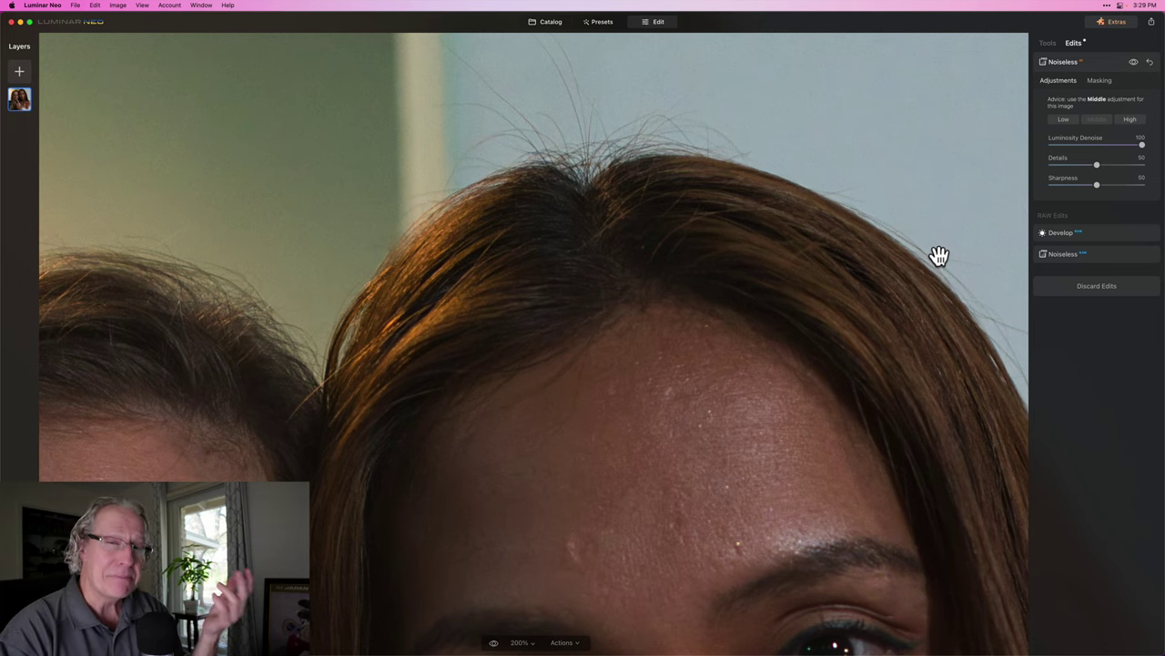
Step: Toggle the Noiseless effect to compare the portrait's skin and hair with the original
click(1134, 62)
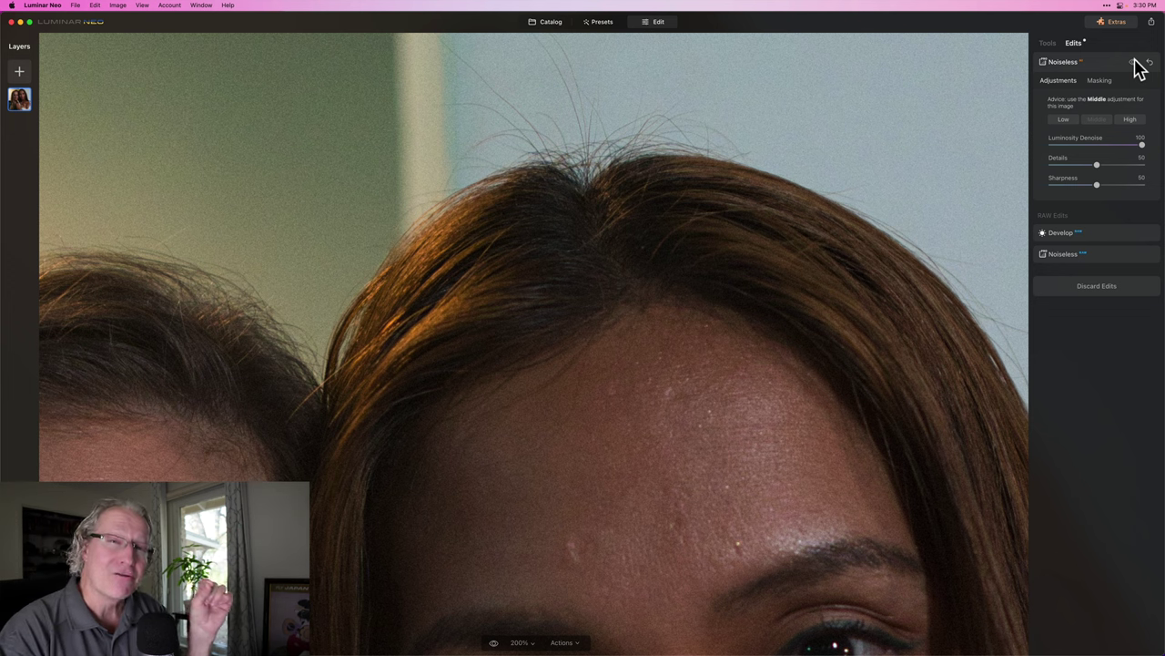
Step: Switch the Noiseless effect back to view the denoised portrait again
click(1135, 62)
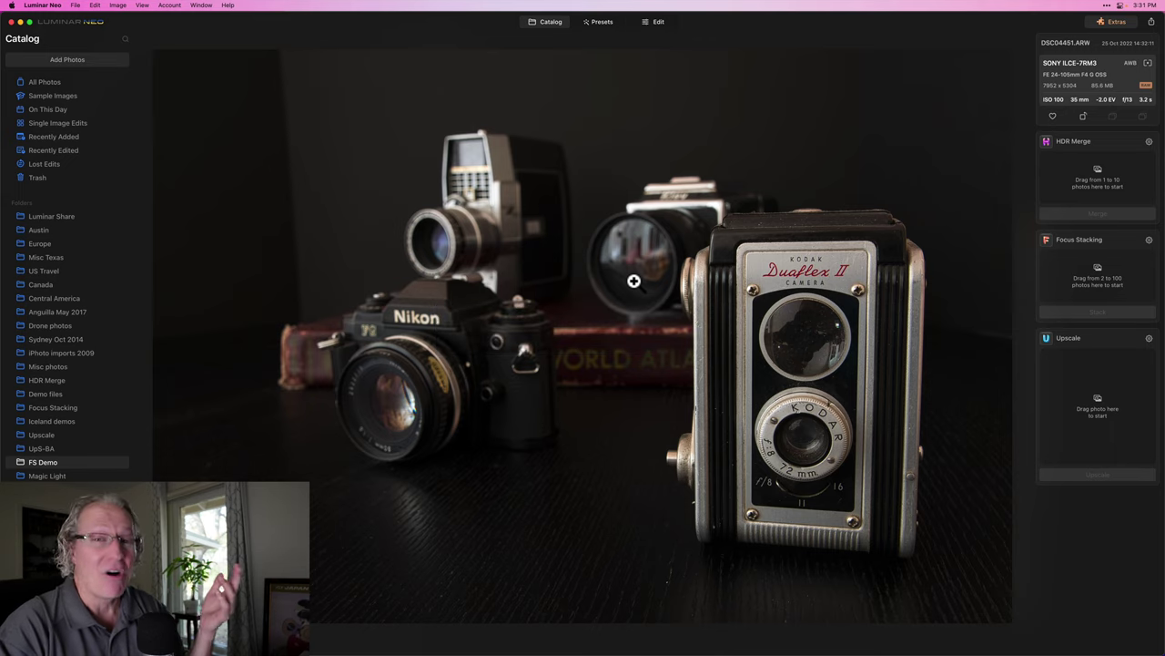
Step: Open the first camera photo from the grid, then advance to the next shot focused on the Kiev camera
click(666, 293)
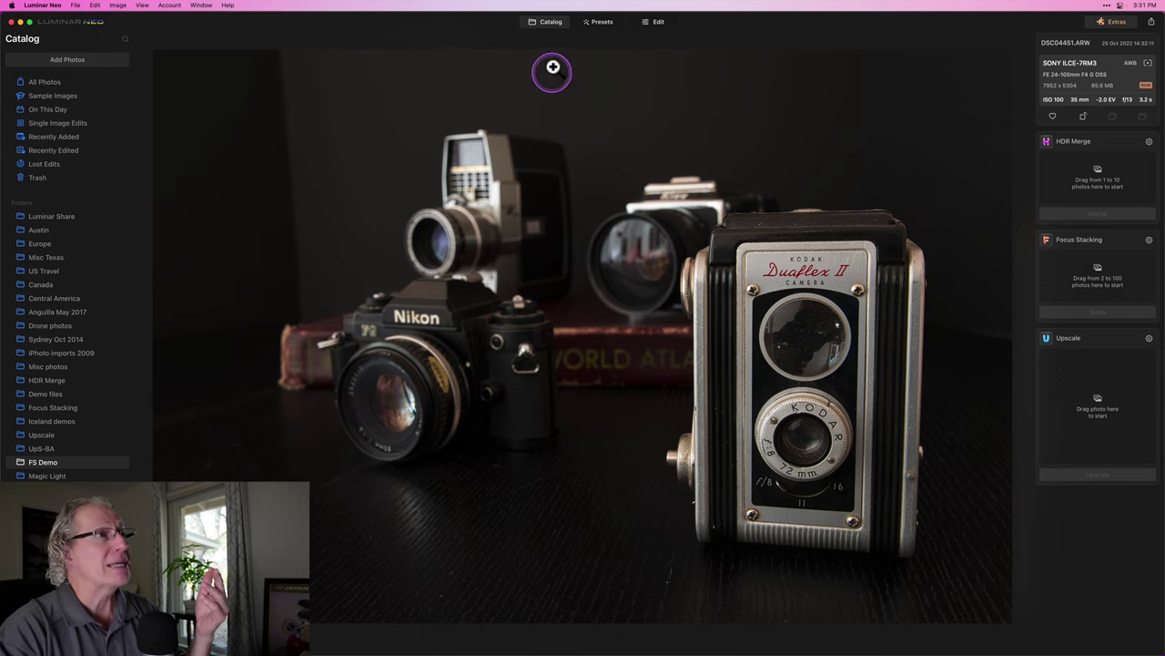
click(551, 22)
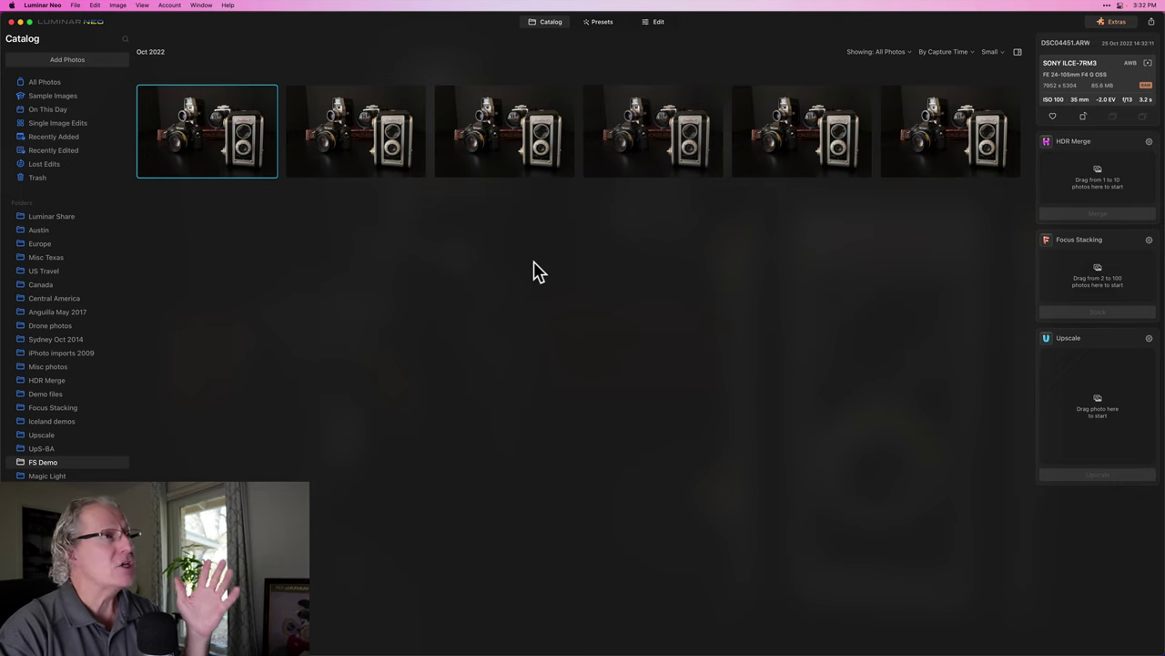
double_click(241, 123)
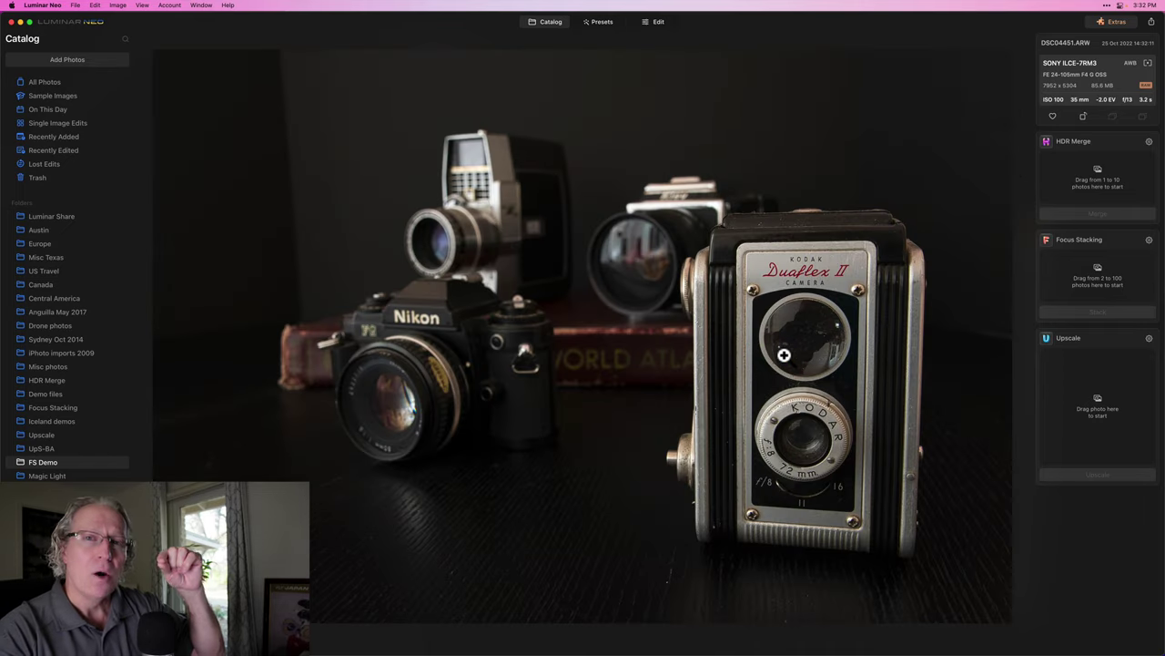
click(758, 334)
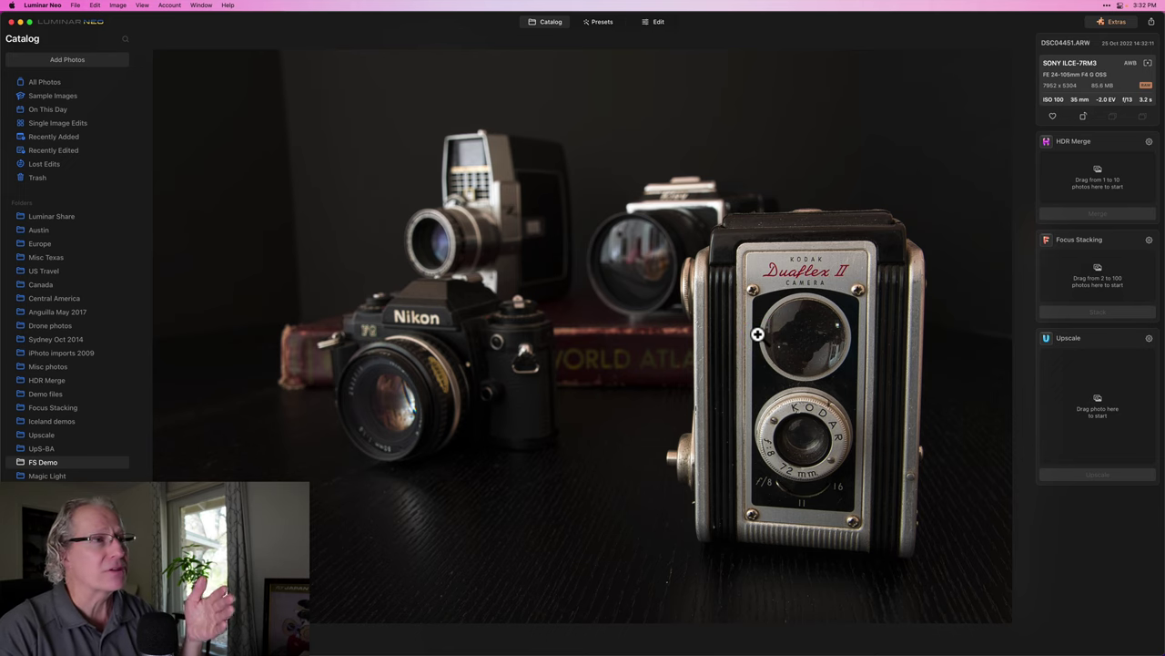
key(Right)
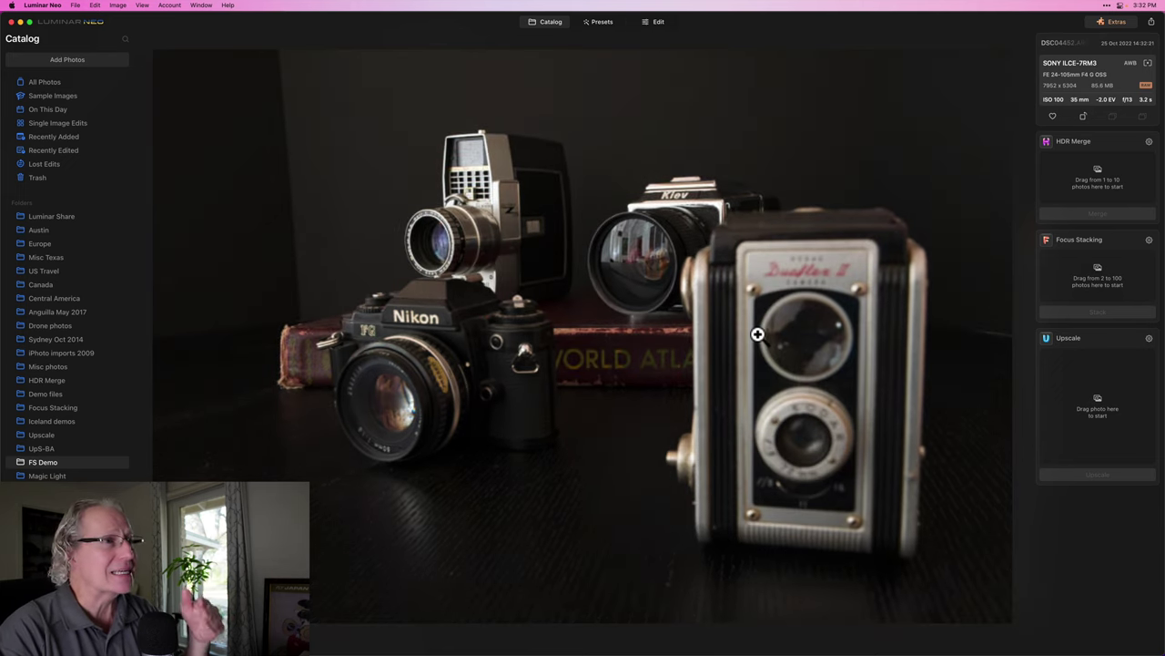
click(608, 355)
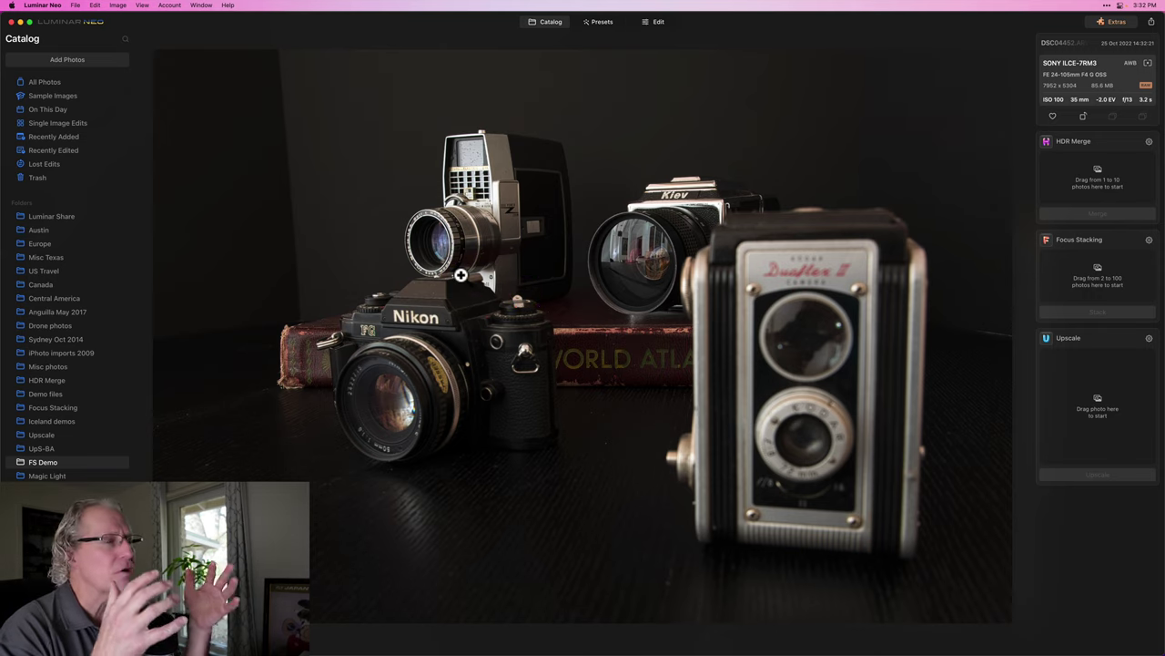
Step: Open the focus-stacked camera photo from the Catalog at 100% zoom
click(537, 24)
double_click(689, 136)
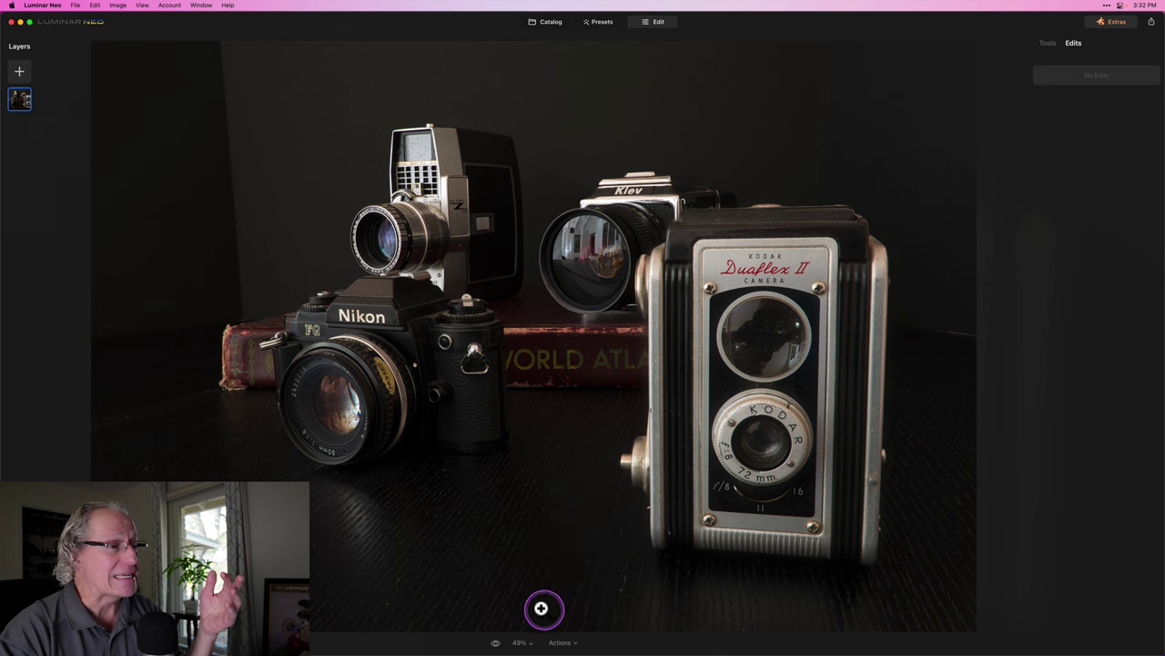
click(520, 642)
click(526, 584)
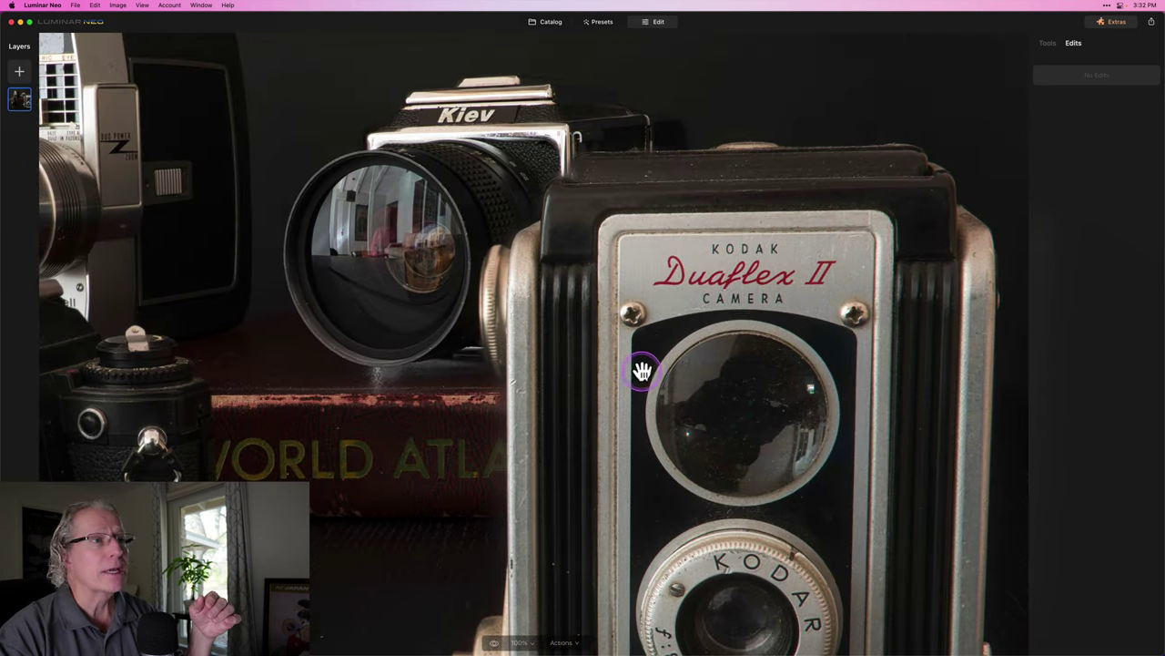
Step: Pan across the Nikon and Kiev cameras to check detail, then zoom out to the whole scene
drag(643, 371, 674, 351)
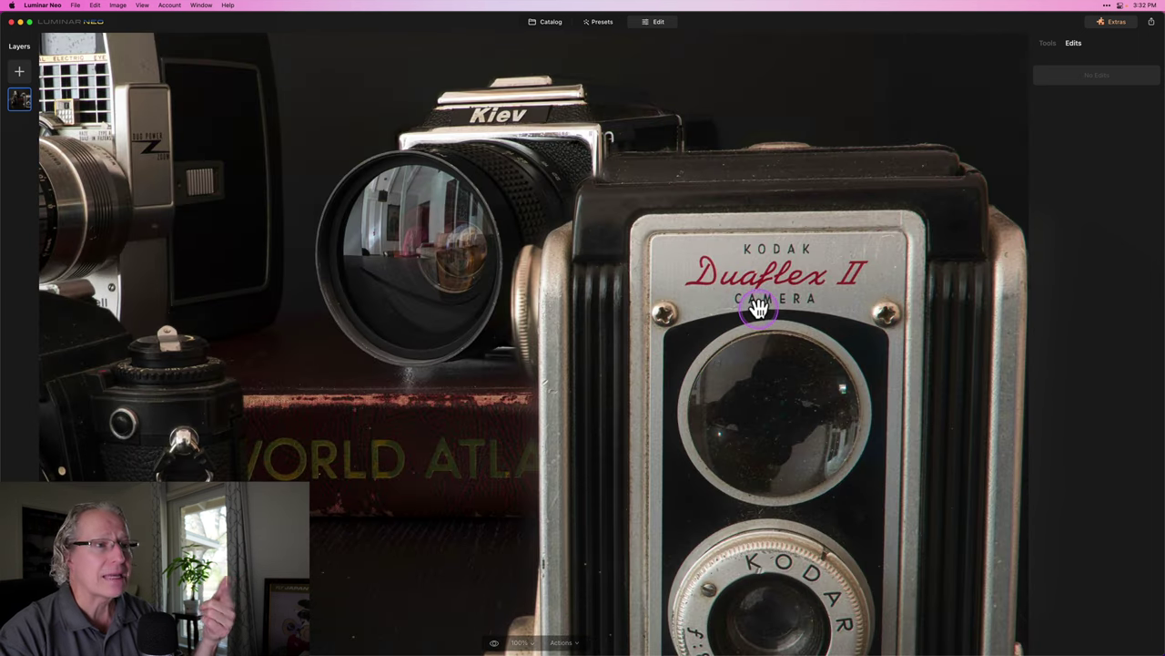
drag(759, 308, 589, 449)
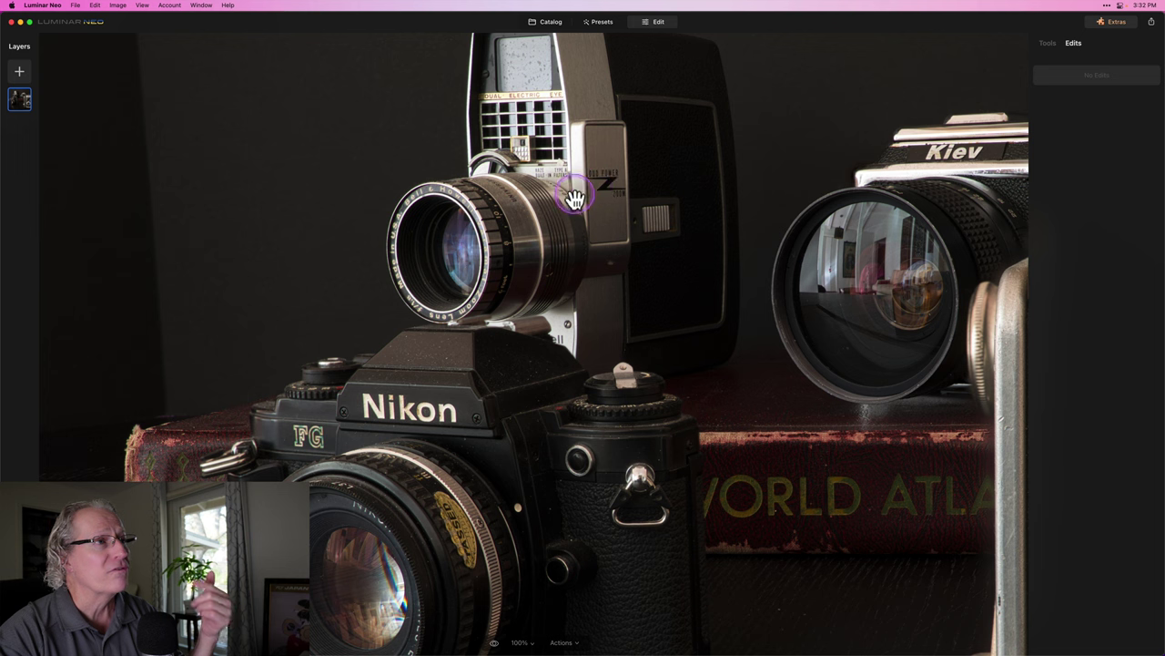
scroll(486, 246, down, 3)
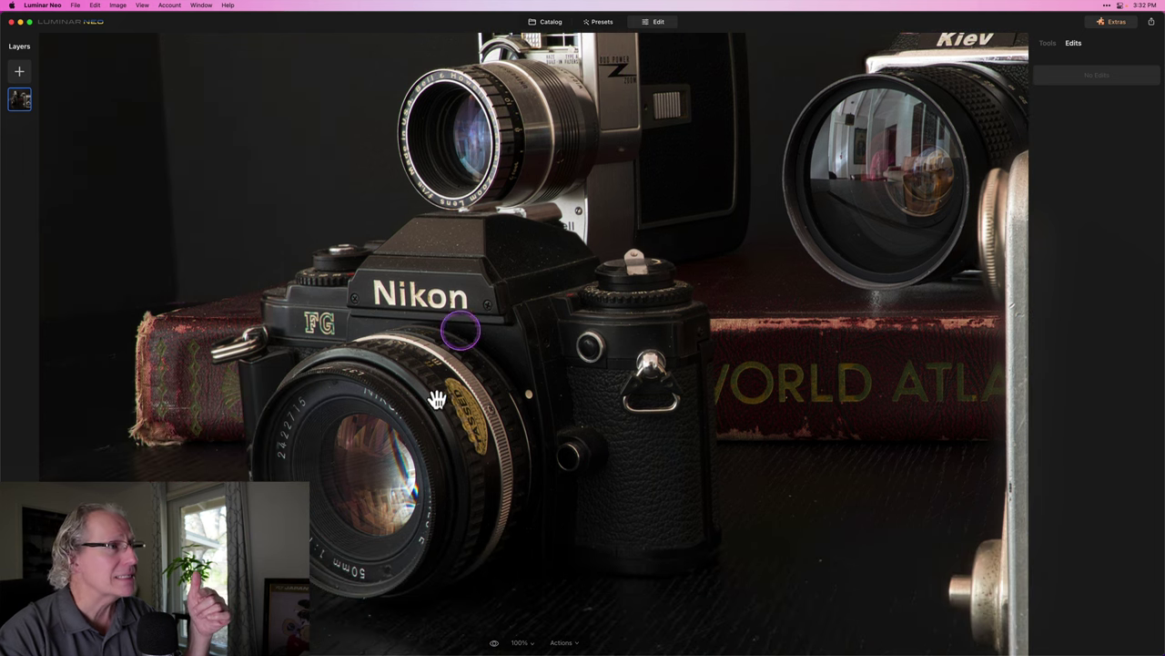
scroll(494, 391, left, 3)
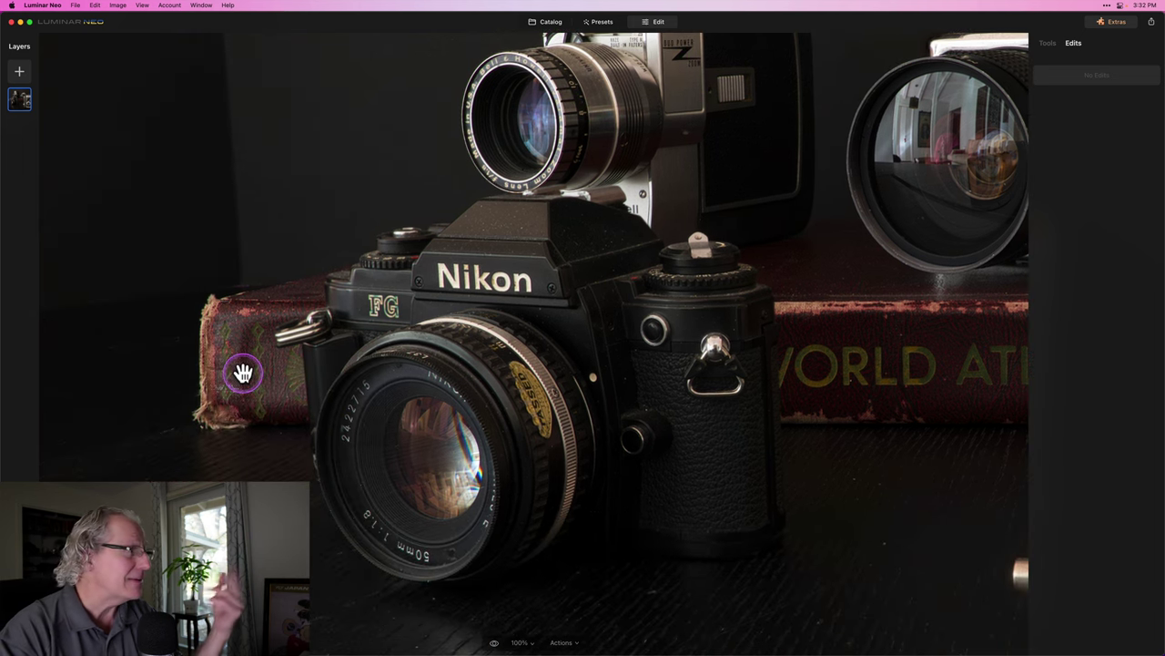
scroll(526, 424, right, 3)
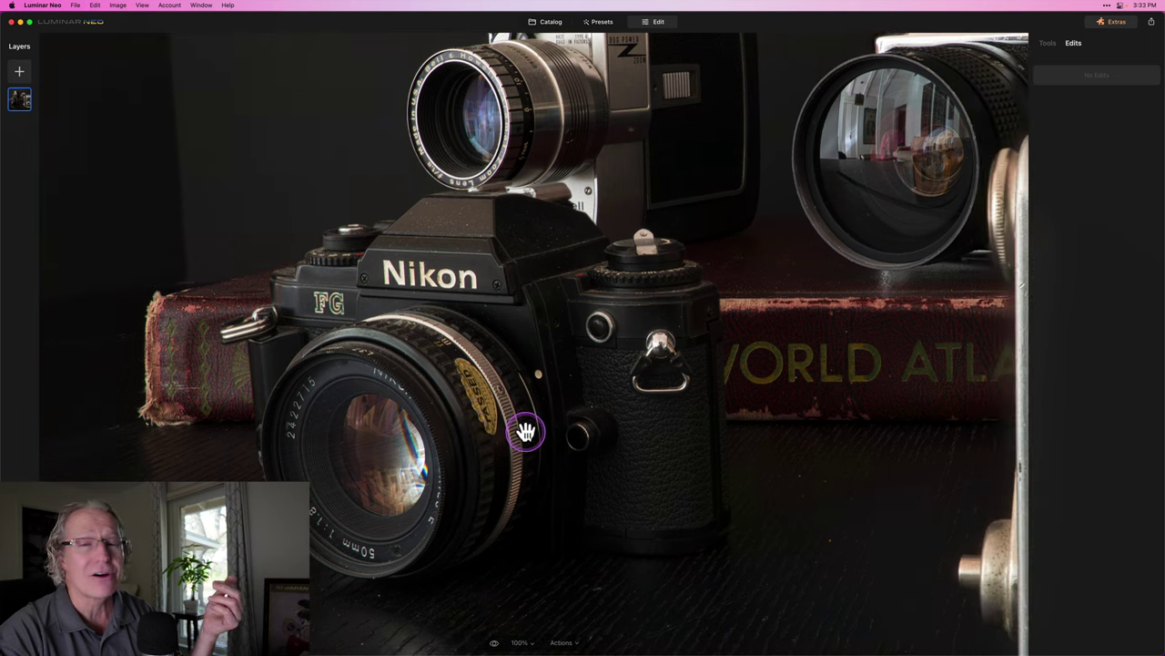
click(657, 372)
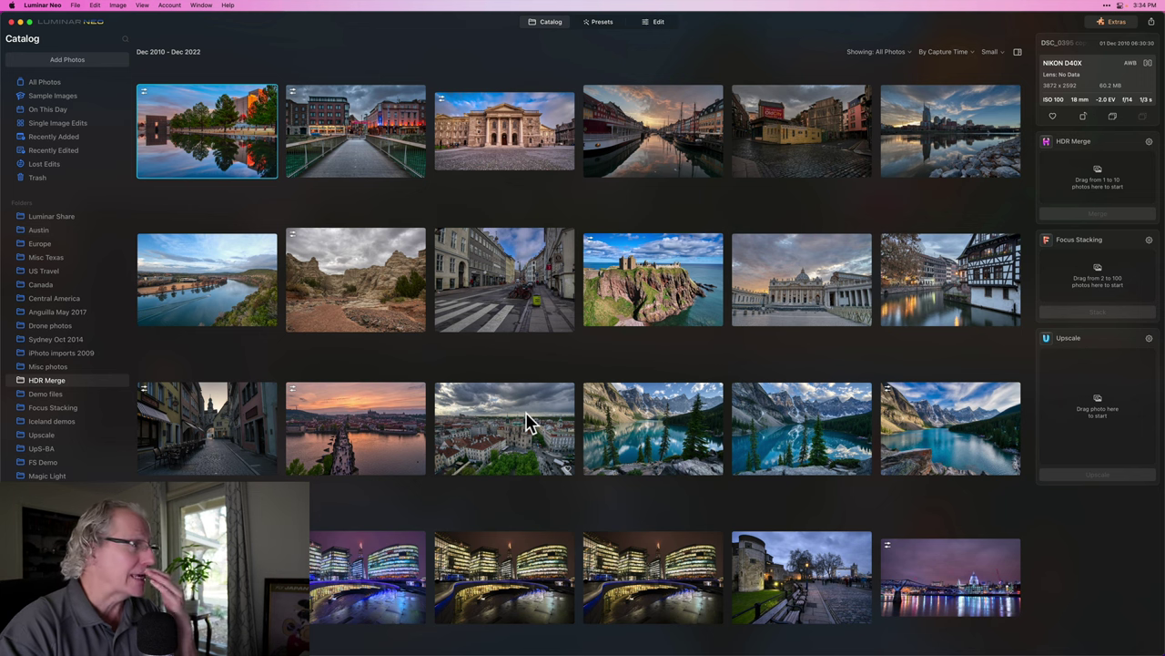
scroll(528, 421, down, 10)
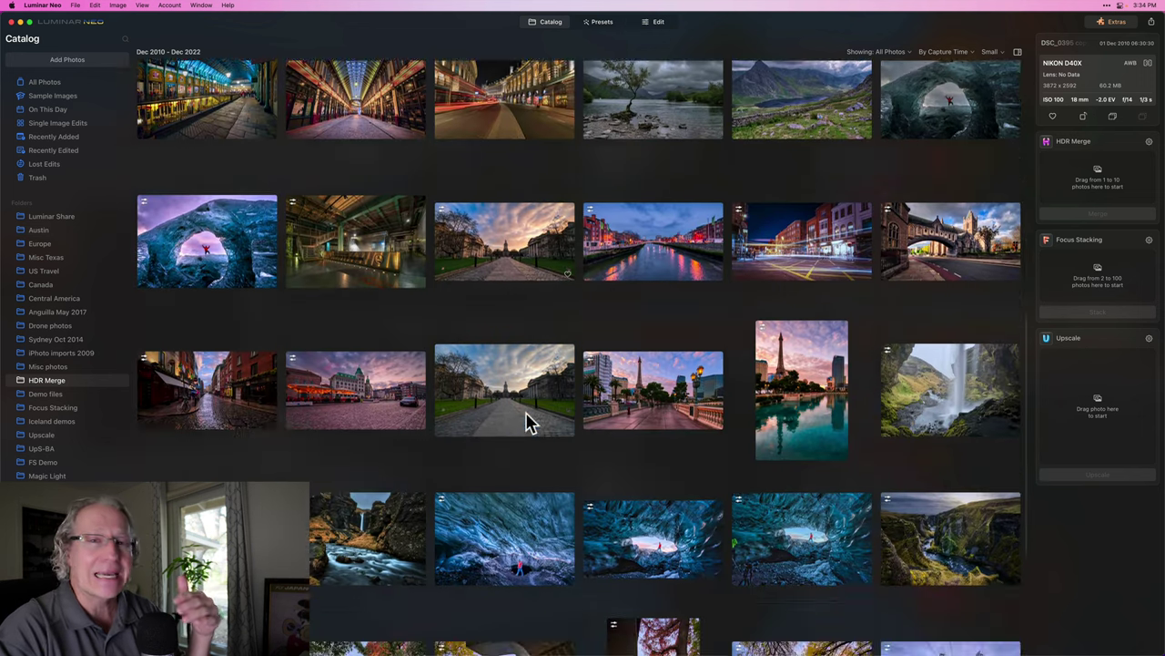
scroll(528, 421, down, 5)
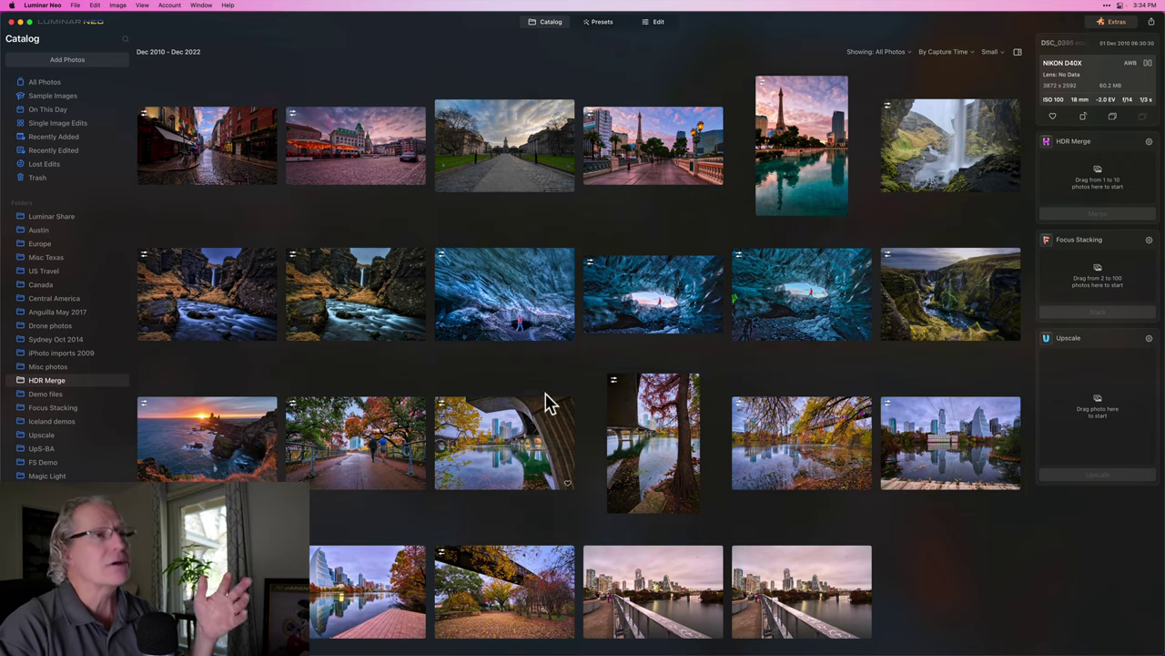
click(650, 290)
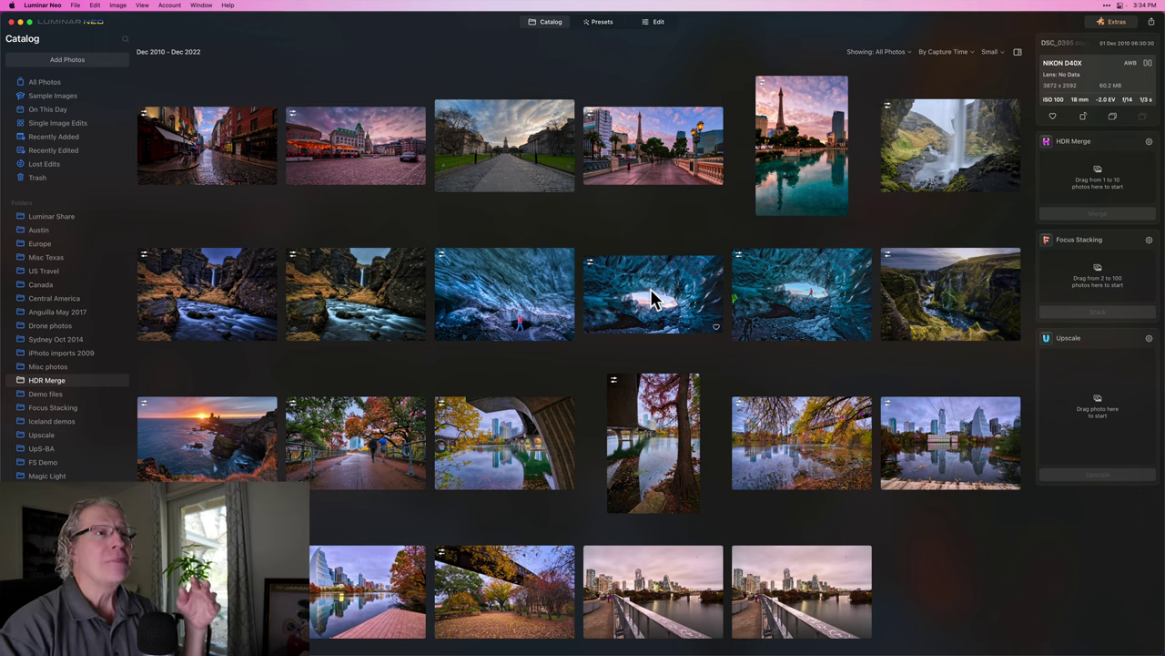
scroll(650, 299, up, 4)
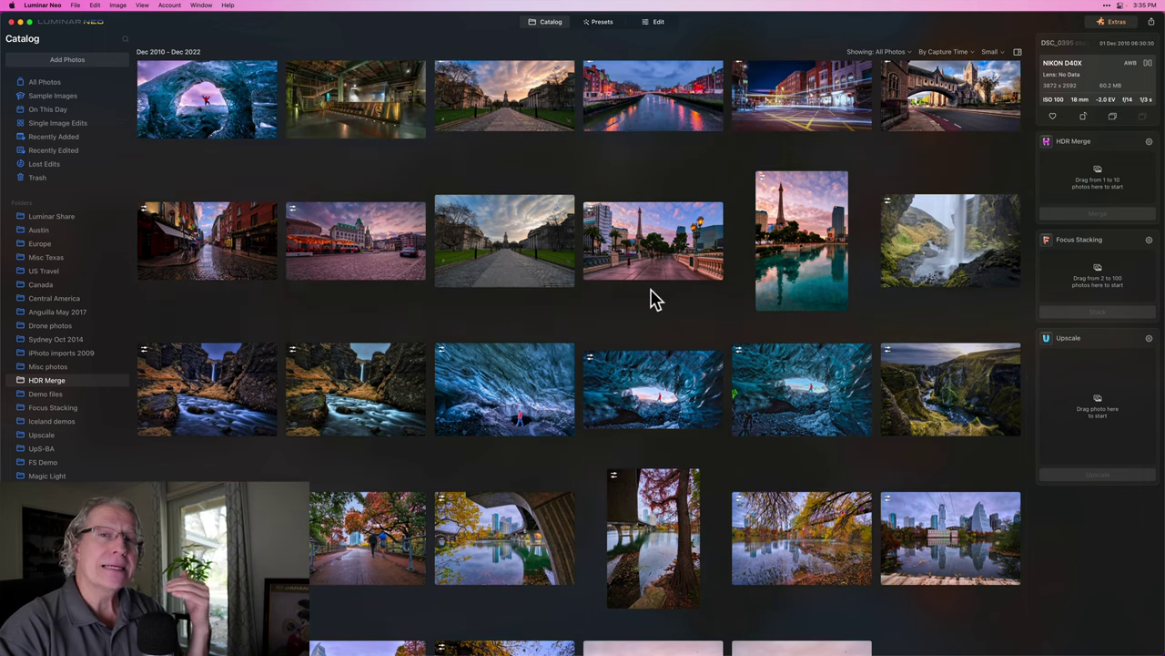
scroll(652, 299, up, 3)
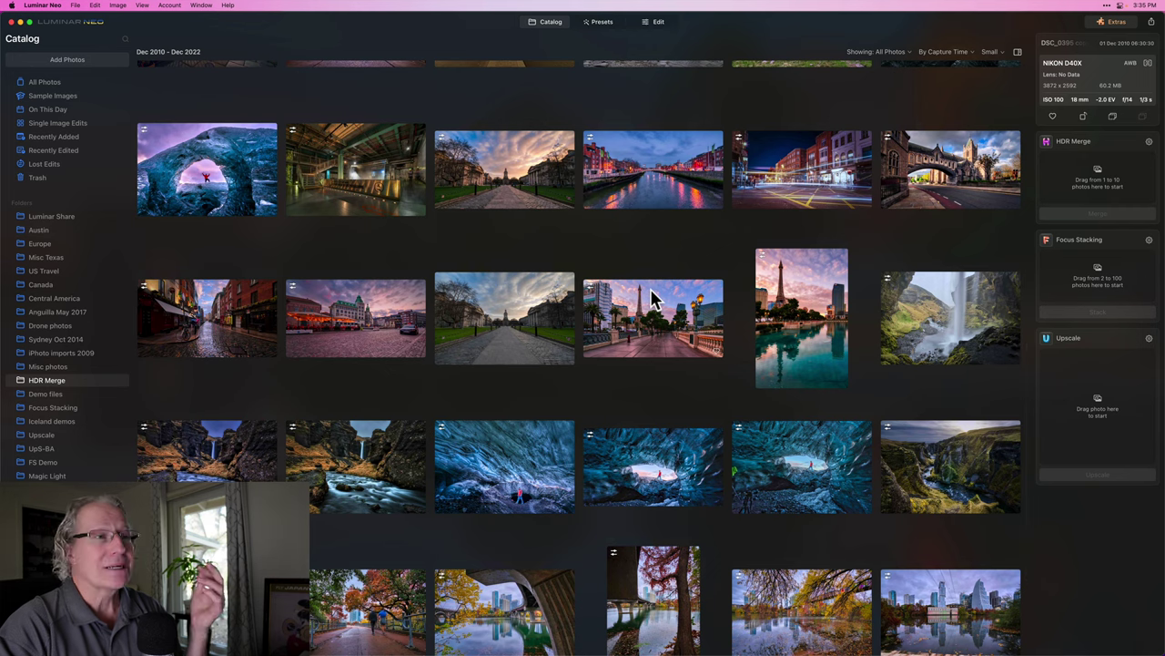
scroll(650, 296, up, 4)
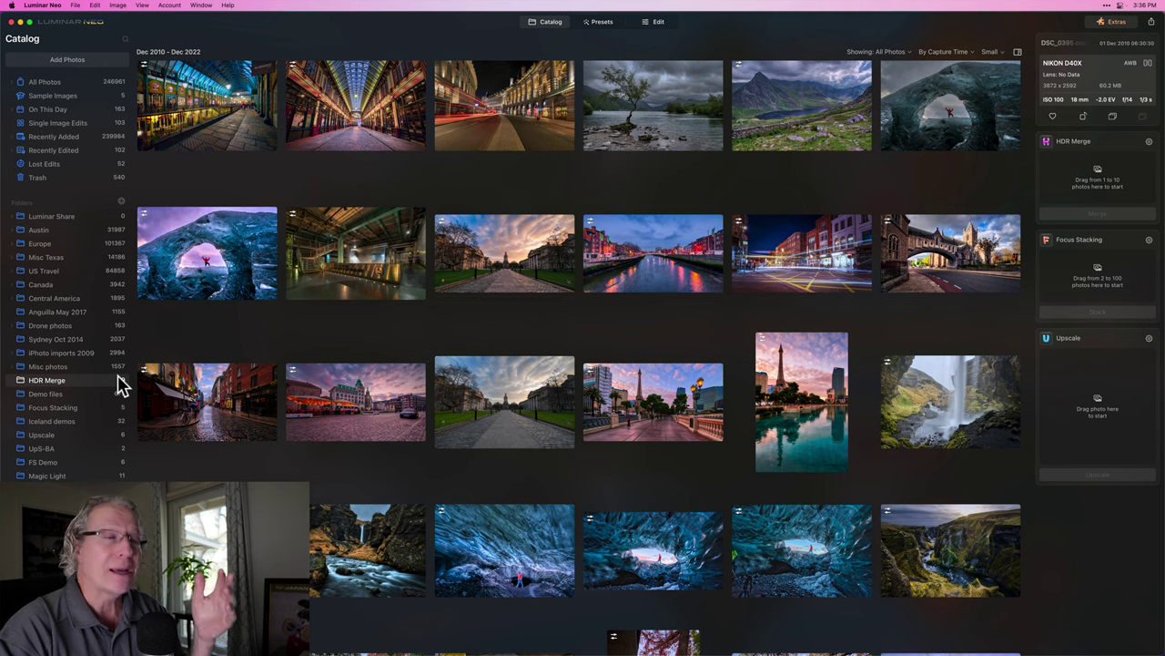
click(265, 412)
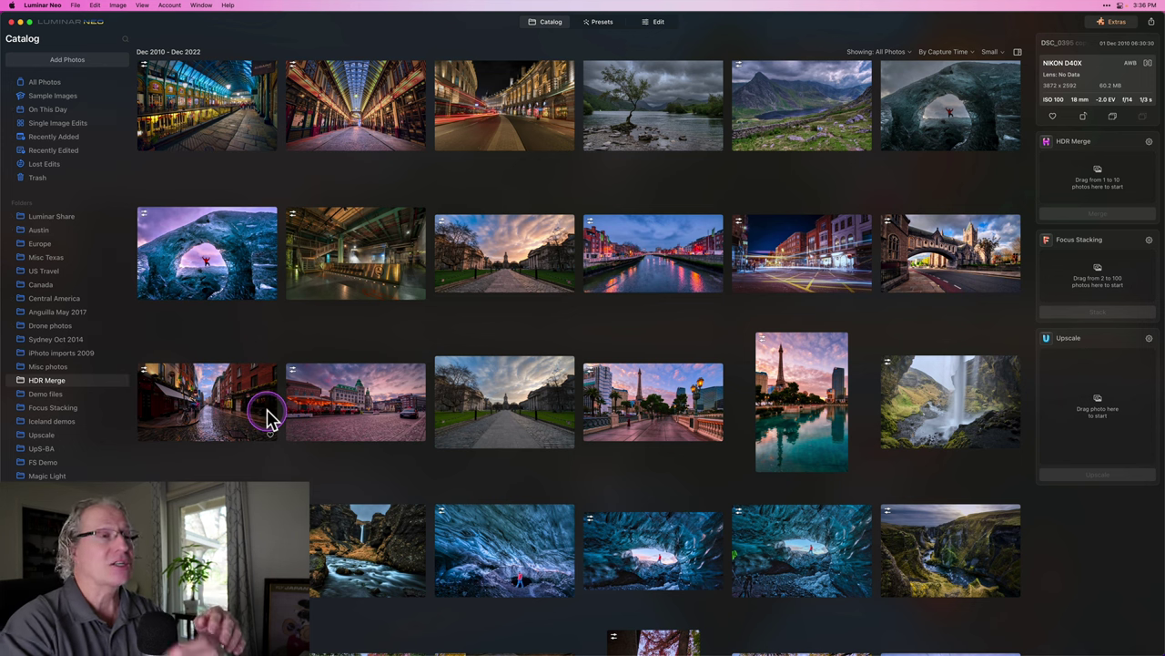